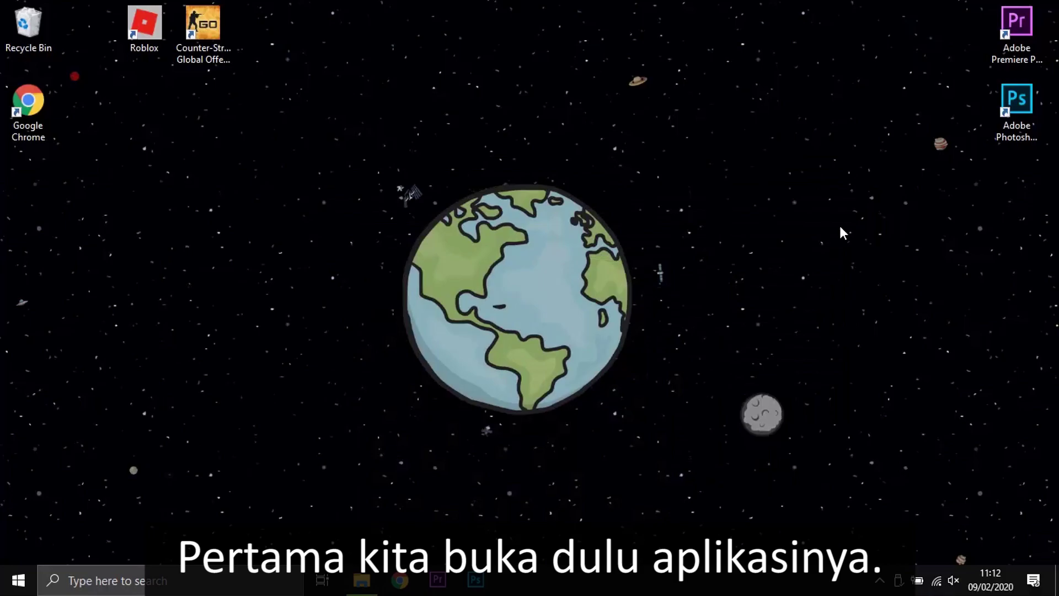
Step: Start Premiere Pro CC 2017 from its desktop shortcut and wait for the Start screen
double_click(1017, 37)
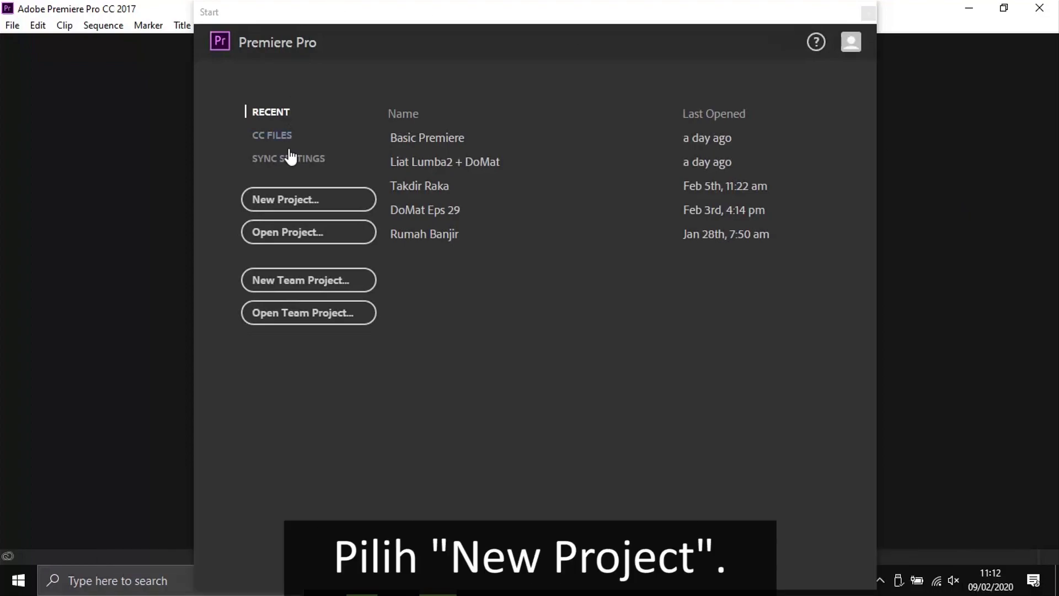
Step: Create a new project named 'Basic Premiere'
click(296, 204)
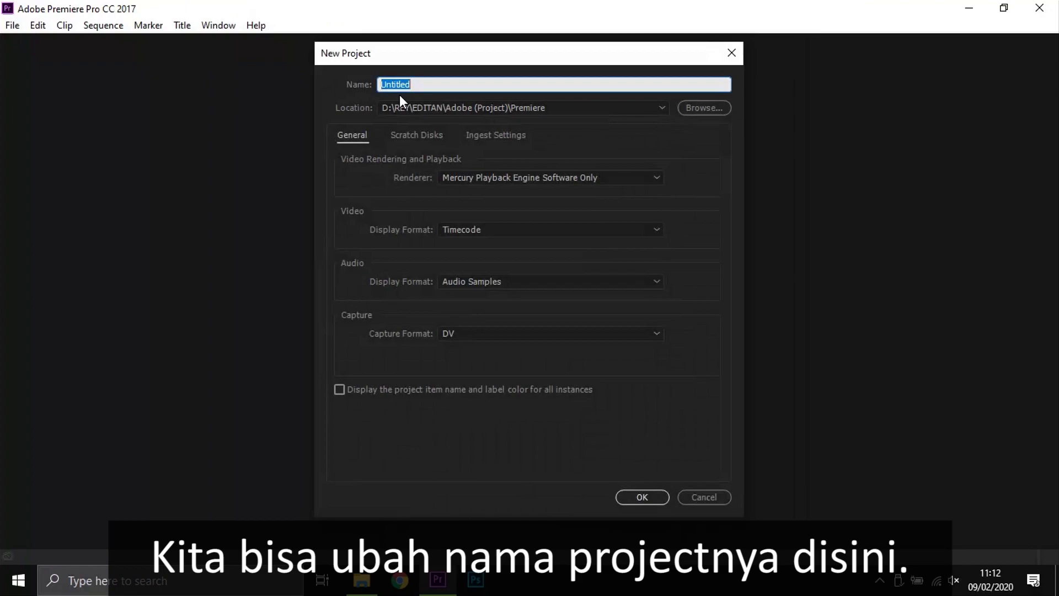
text(Bas)
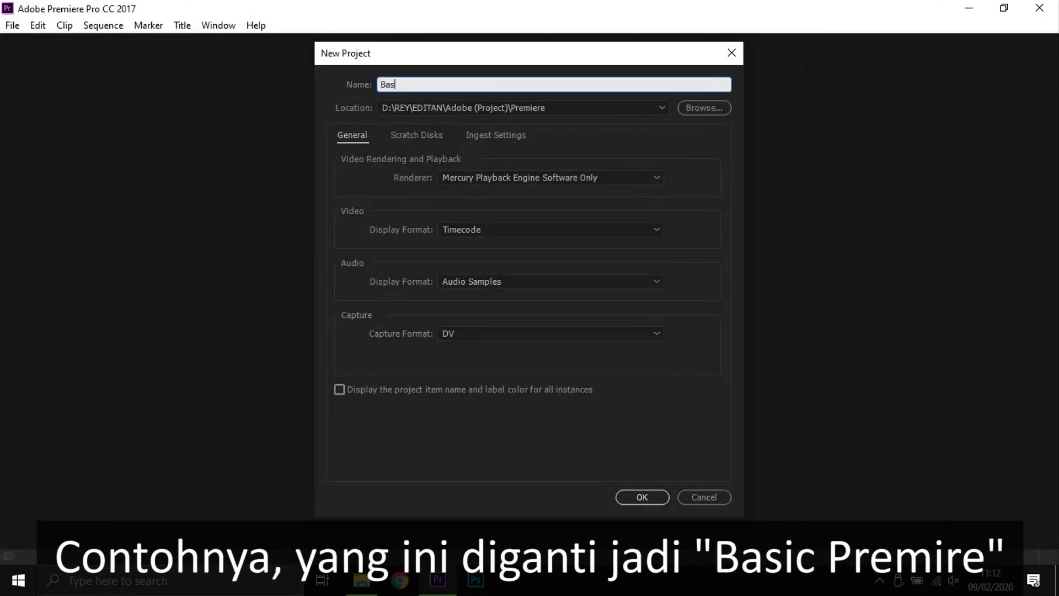
text(ic P)
text(remiere)
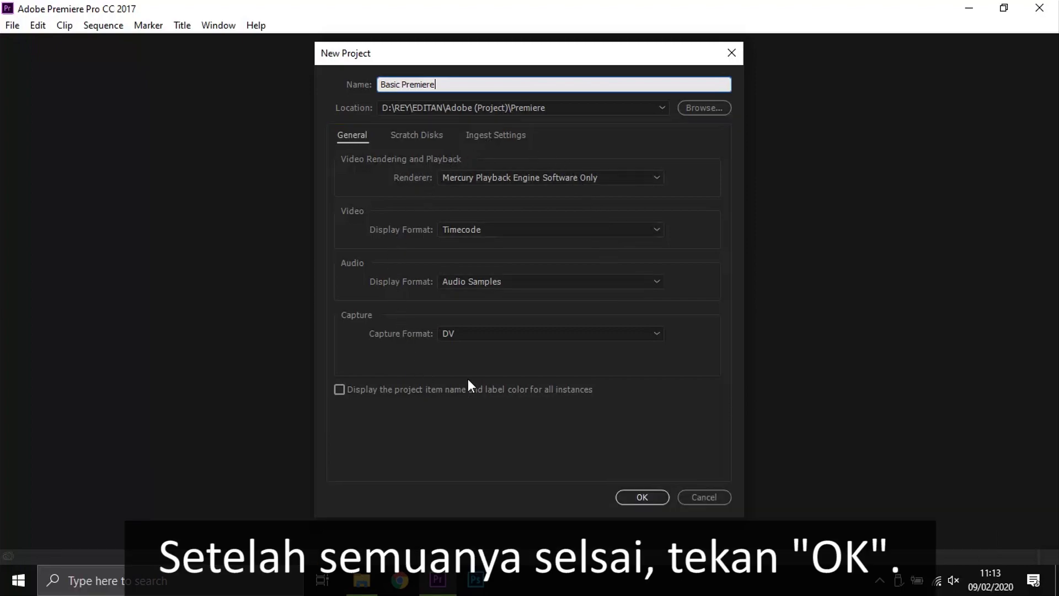
click(657, 498)
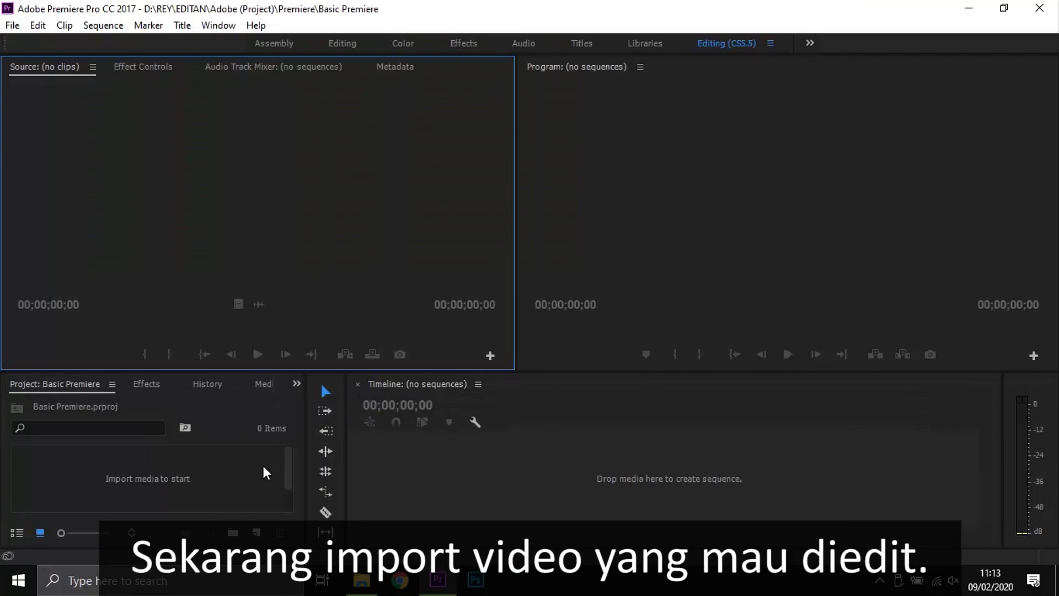
Step: Import the clips DSCF6244, DSCF6252 and DSCF6258 through File > Import
click(263, 466)
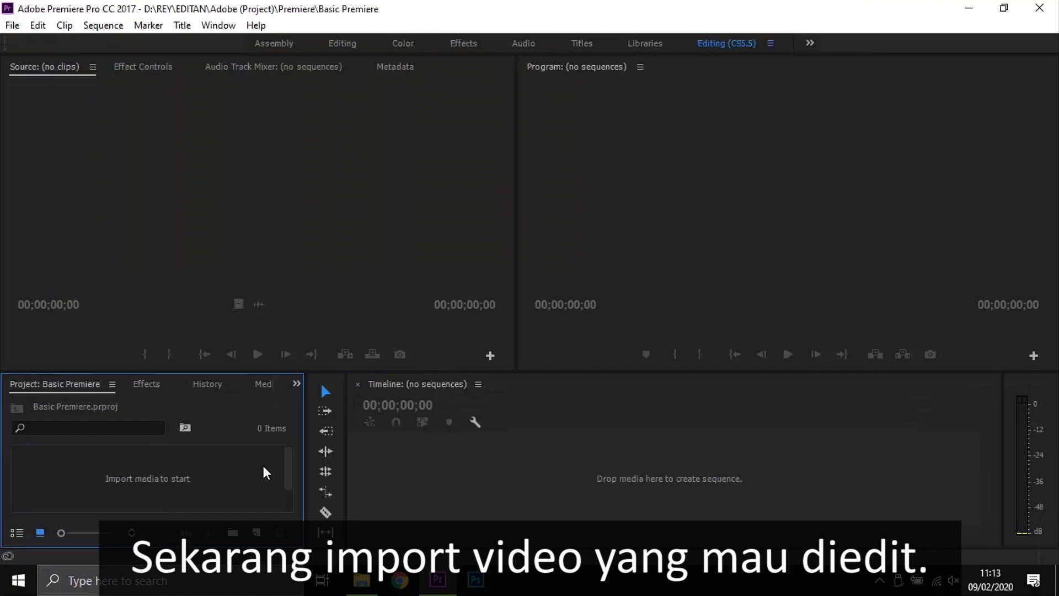
click(11, 25)
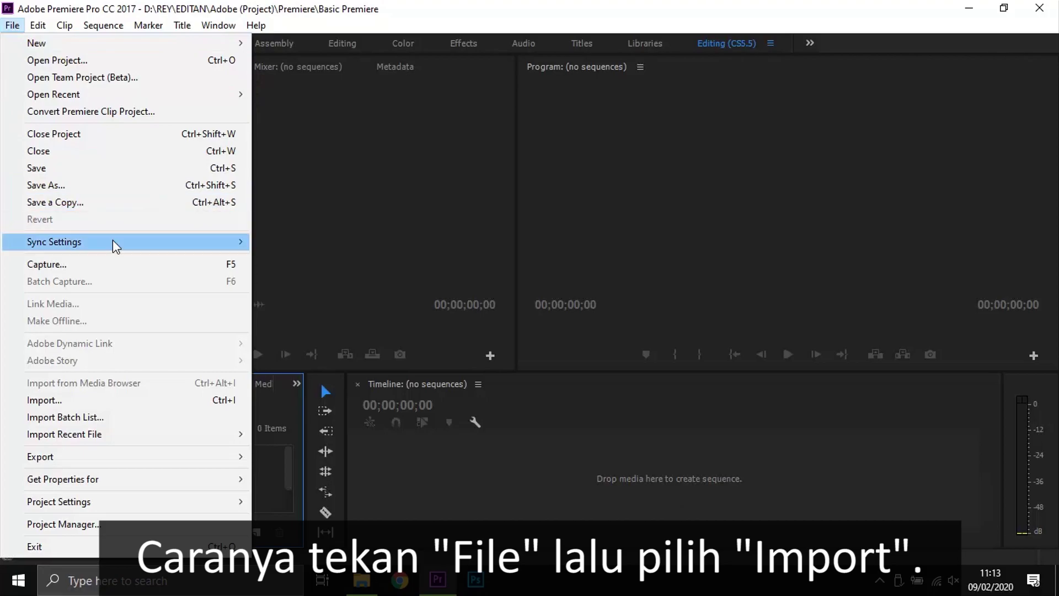
click(155, 411)
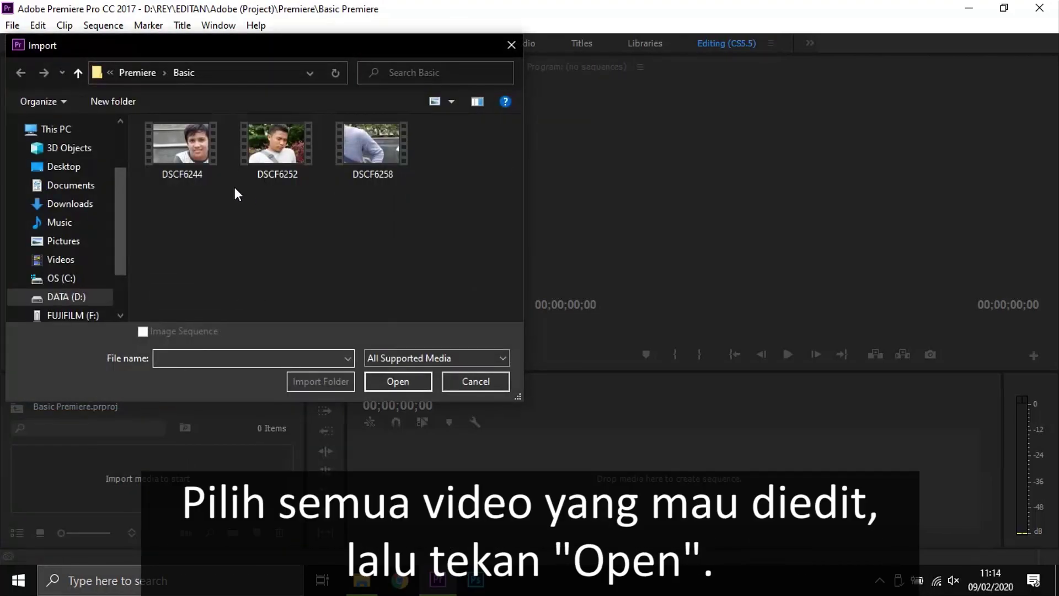
drag(398, 221, 200, 186)
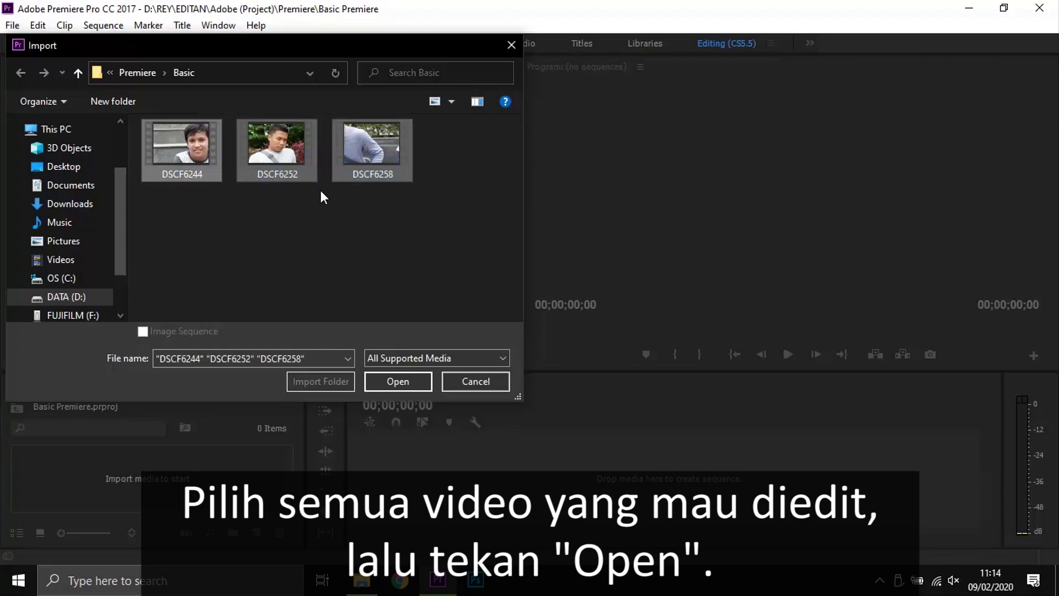
click(392, 385)
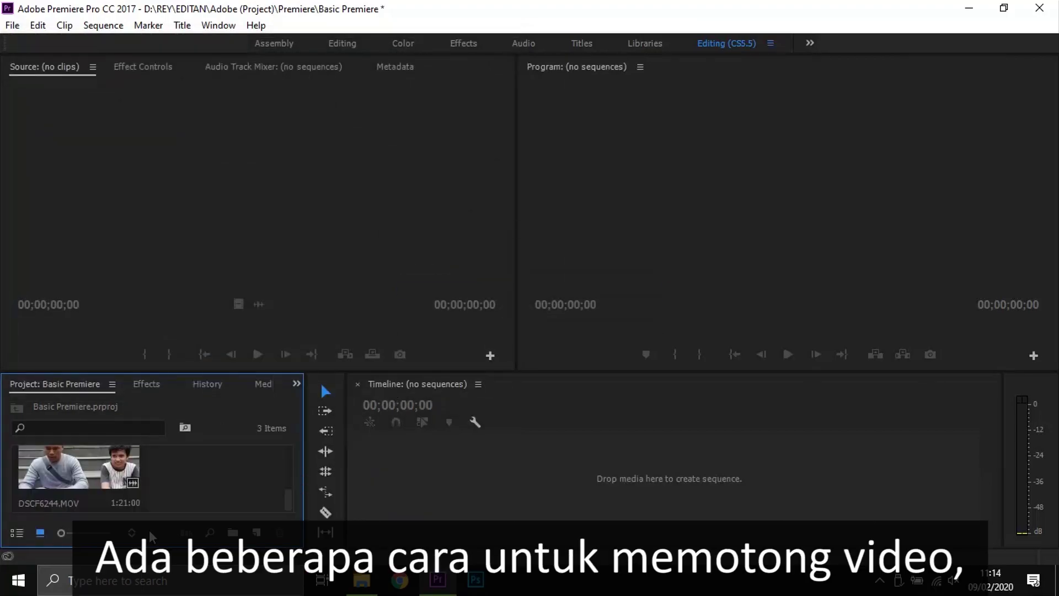
Step: Load DSCF6252.MOV in the Source monitor and scrub to about 4:04
scroll(165, 458, up, 2)
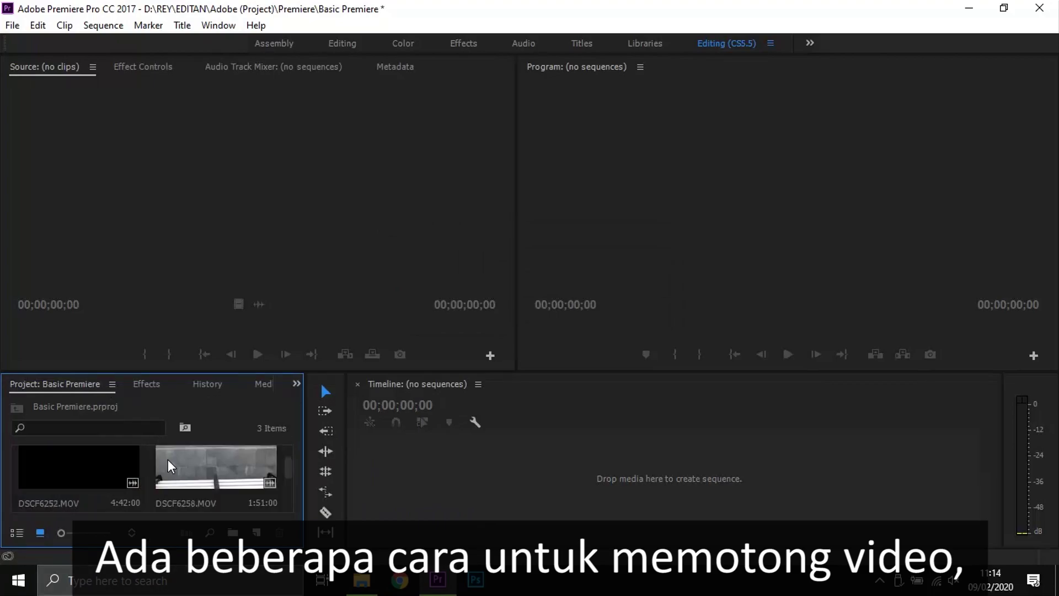
click(66, 466)
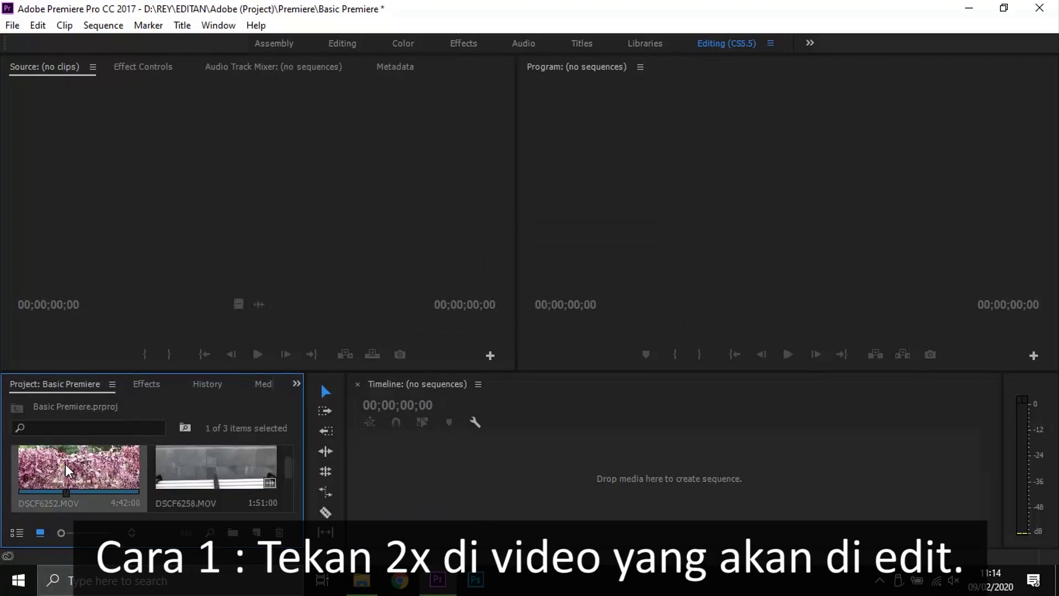
double_click(65, 464)
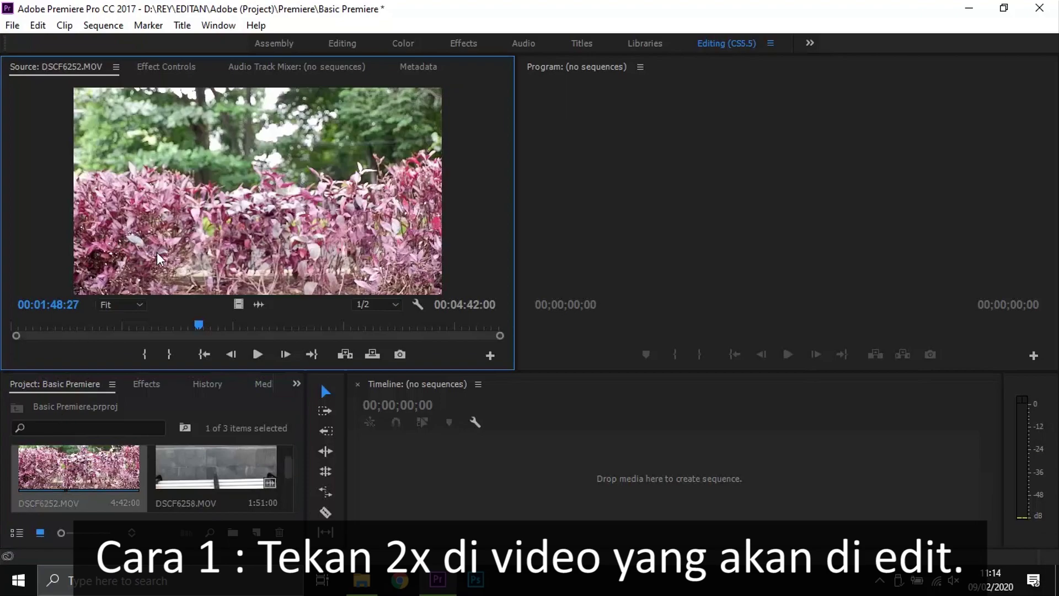
drag(183, 326, 438, 429)
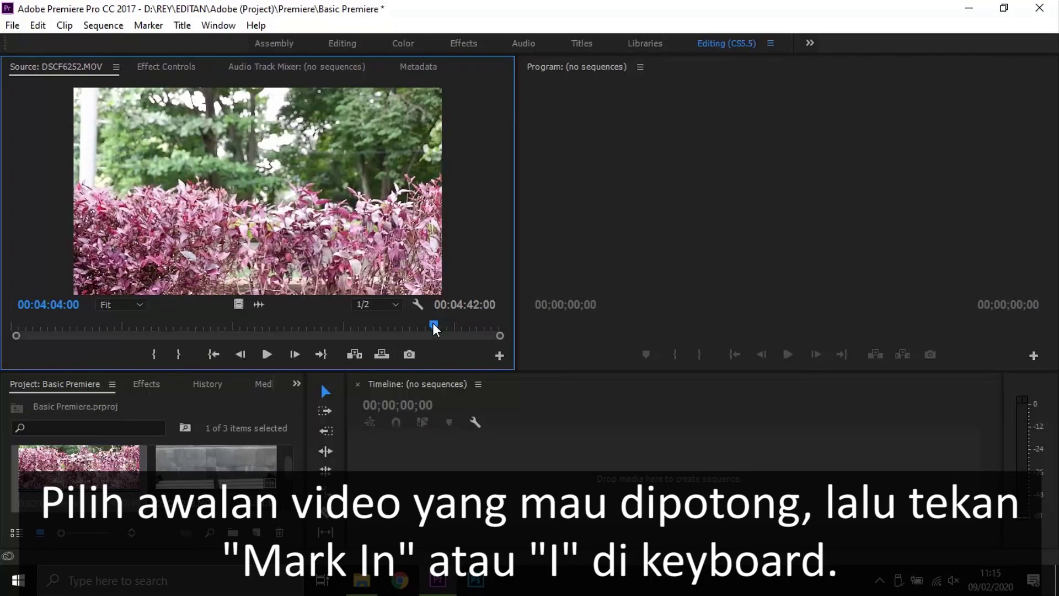
Step: Set in and out points marking a 00:00:37:01 range near the clip's end
click(154, 355)
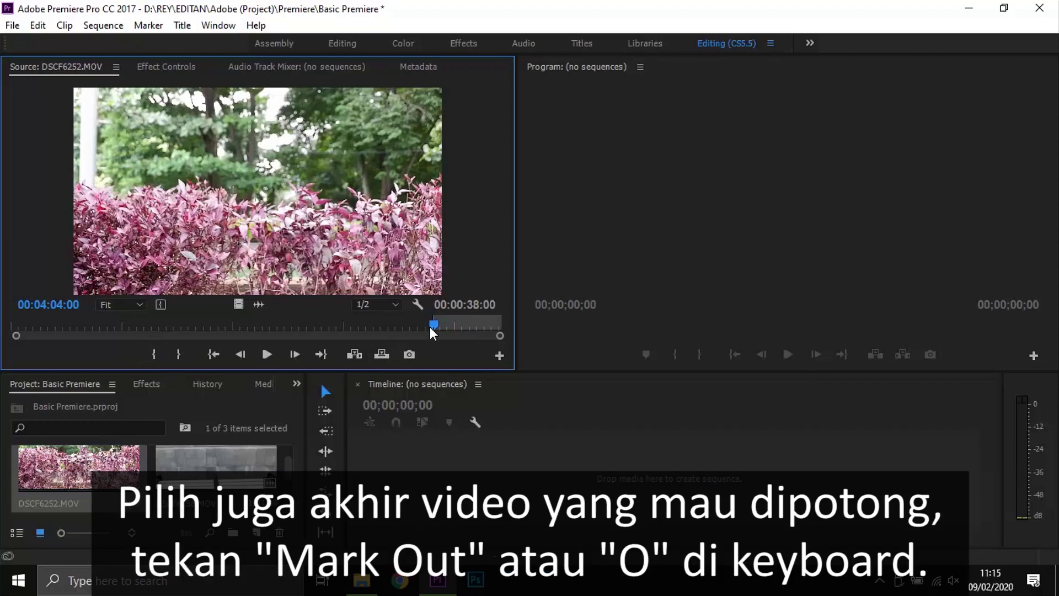
mouse_move(429, 327)
mouse_down()
mouse_move(499, 369)
mouse_move(497, 329)
mouse_up()
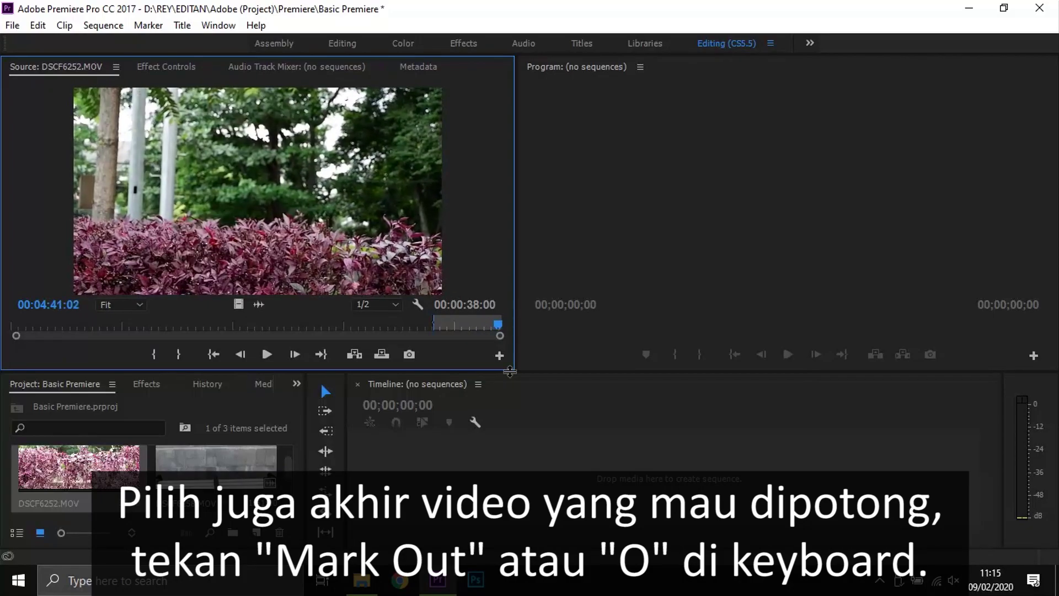
click(179, 353)
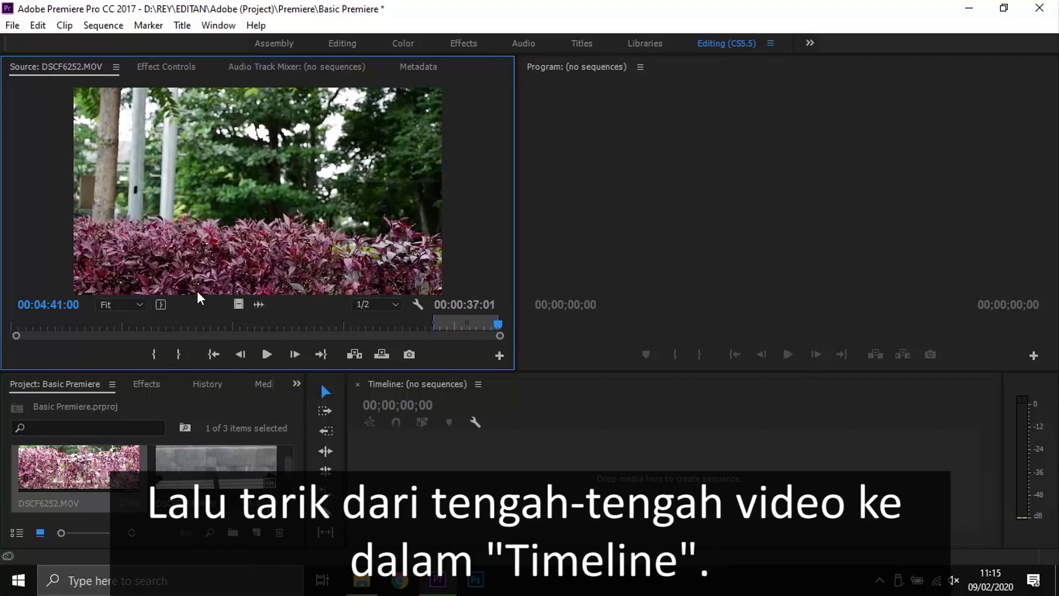
click(456, 326)
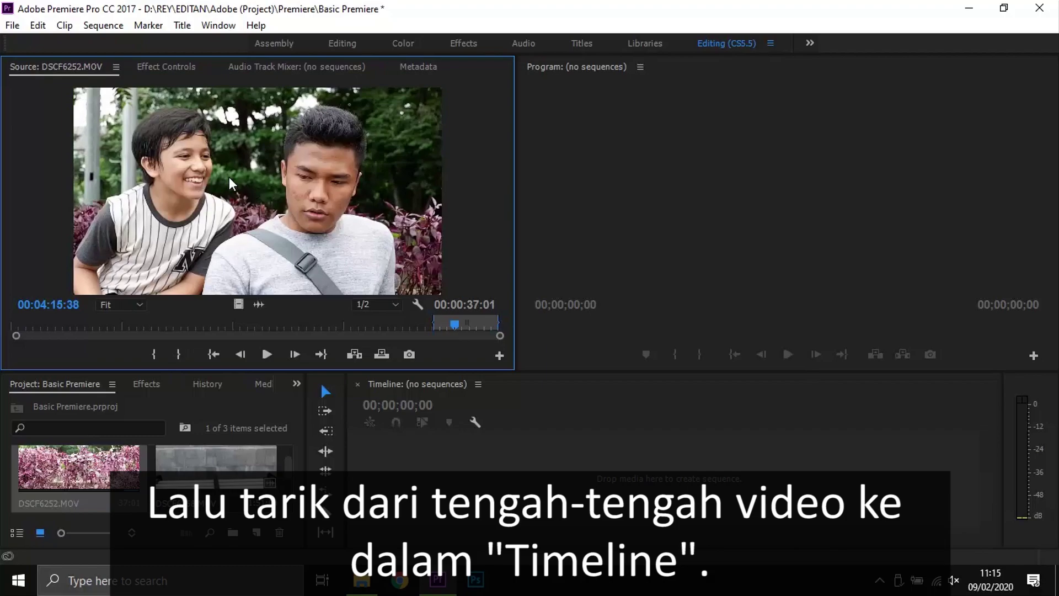
drag(234, 184, 262, 225)
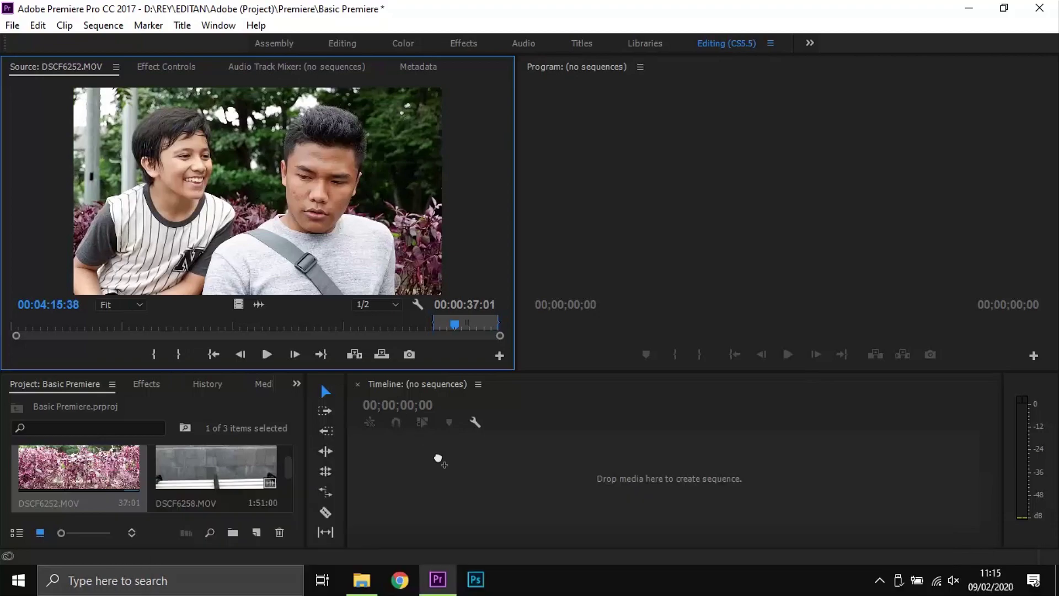
Step: Drop the marked video into a new DSCF6252 sequence and add its audio alone on A1
drag(261, 225, 449, 474)
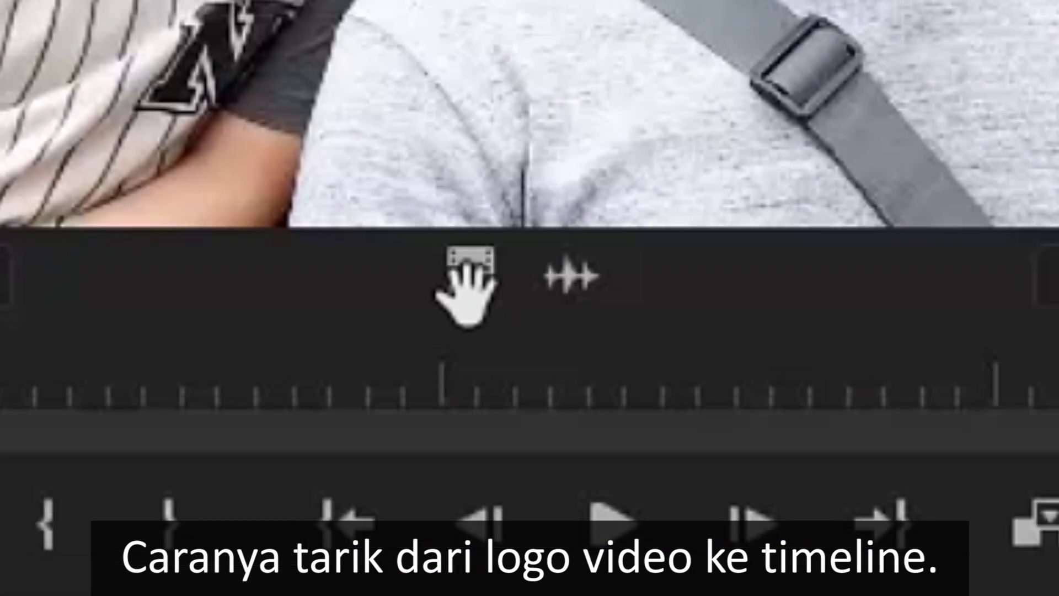
drag(468, 276, 775, 474)
scroll(772, 470, down, 2)
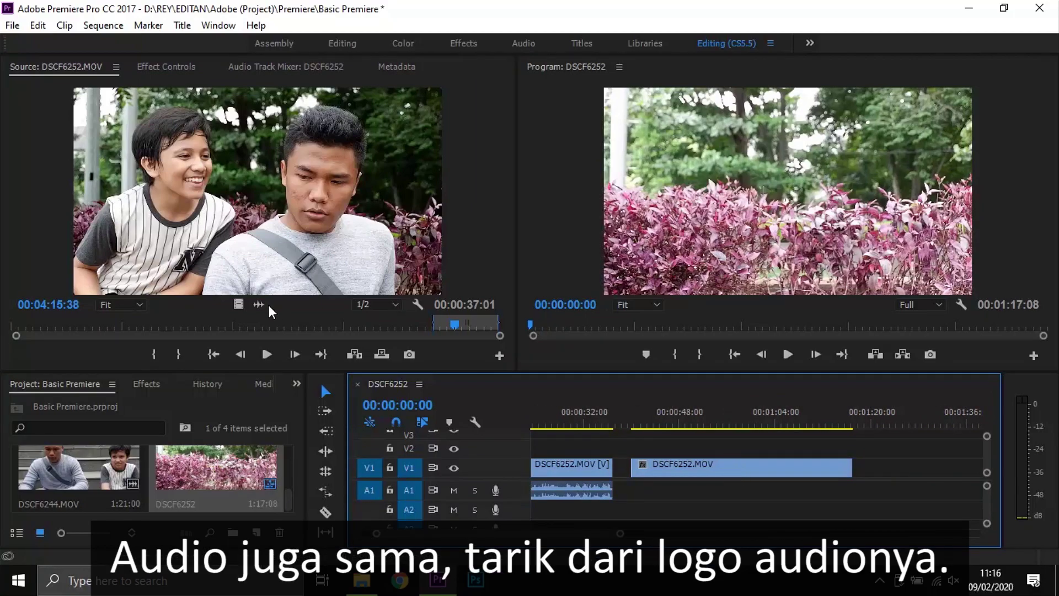
drag(259, 304, 904, 490)
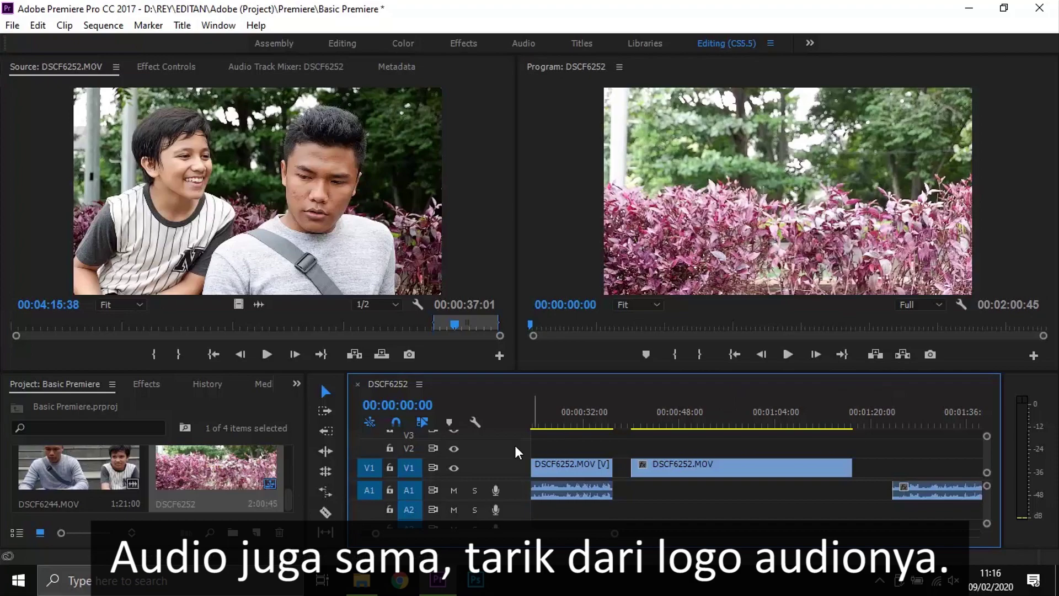
key(minus)
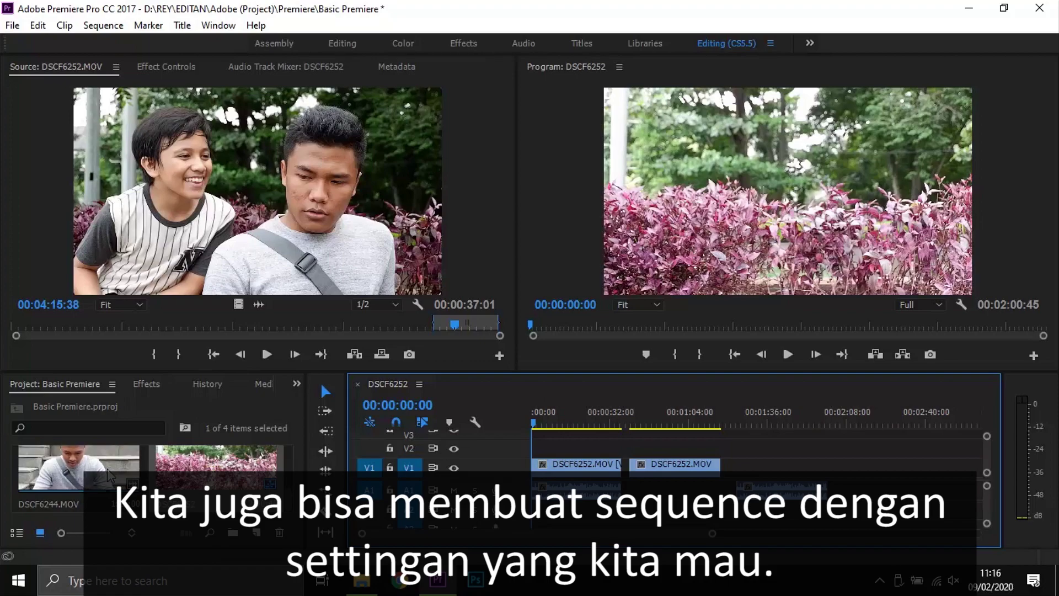
Step: Create Sequence 05 with Custom editing mode at 1920×1080 and 60 fps
scroll(110, 475, down, 1)
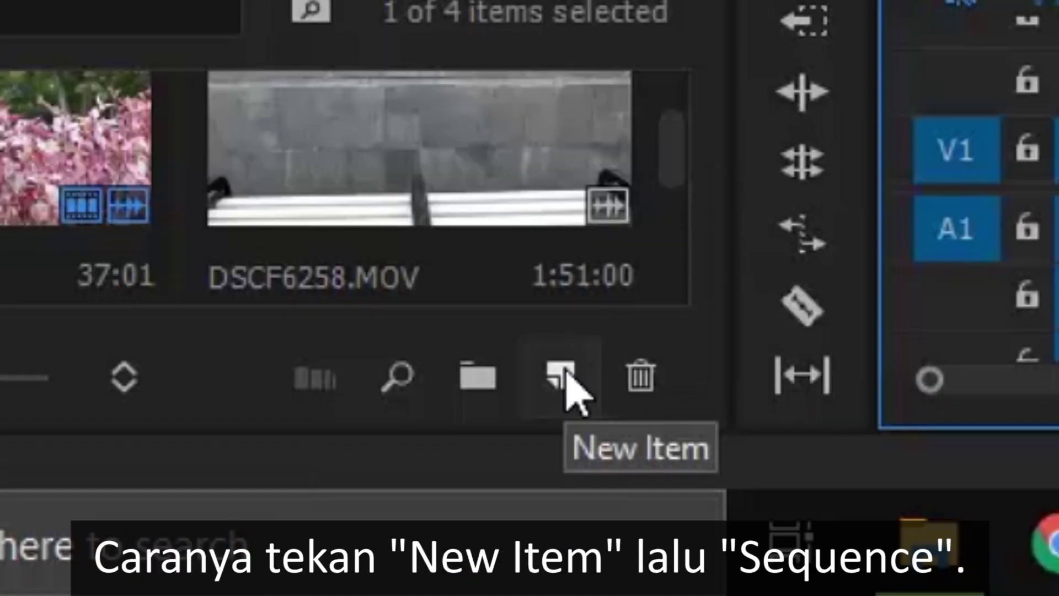
click(257, 531)
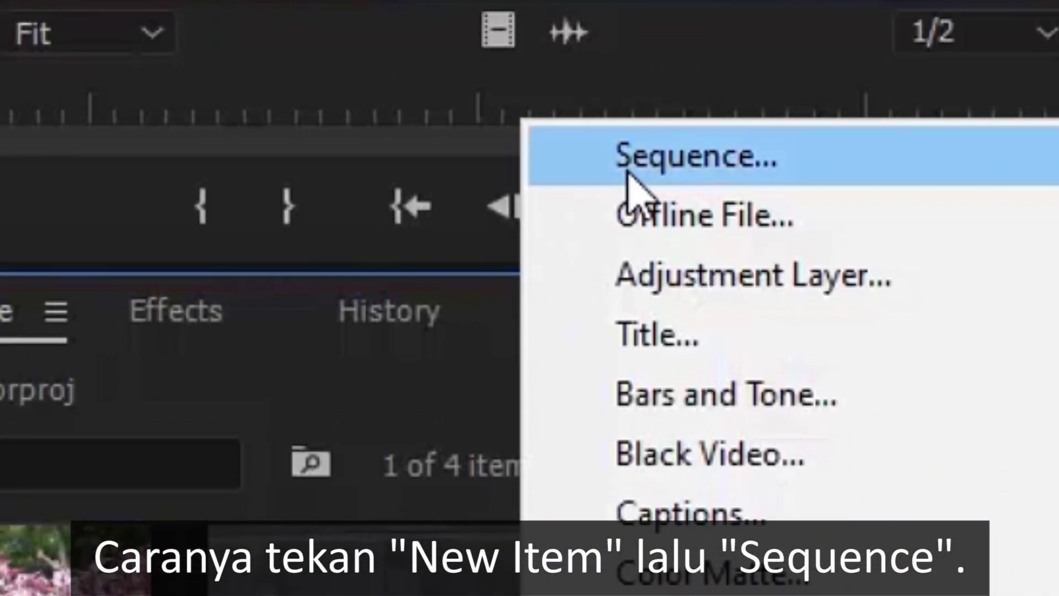
click(627, 172)
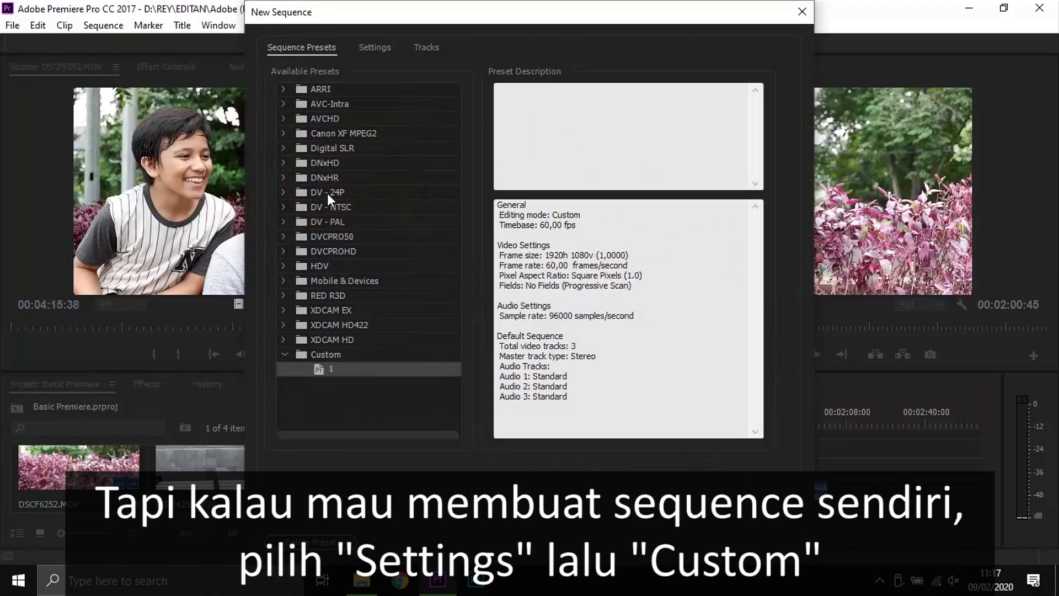
click(379, 50)
click(421, 74)
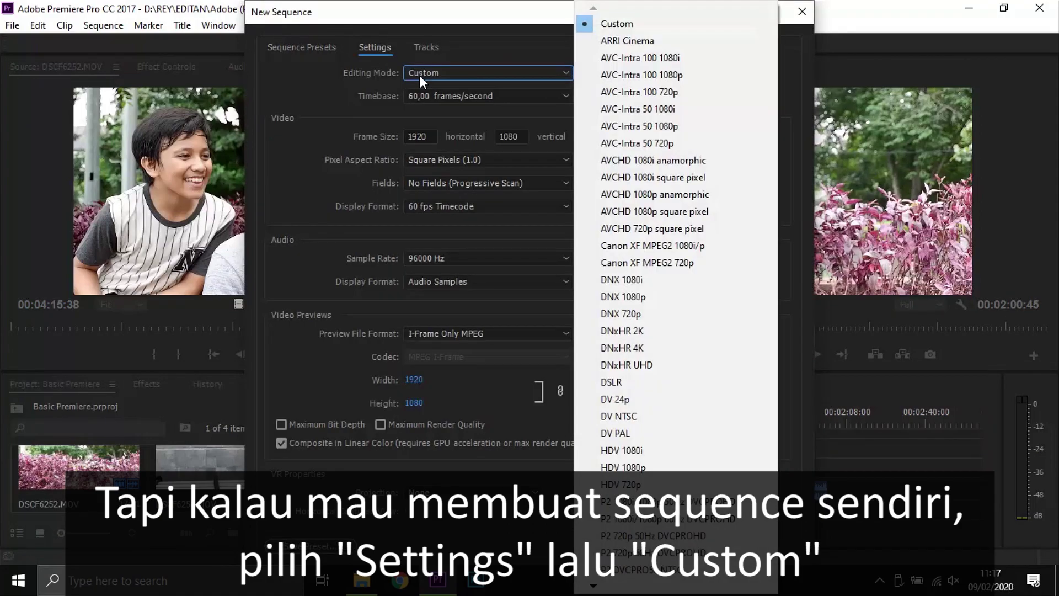
click(419, 75)
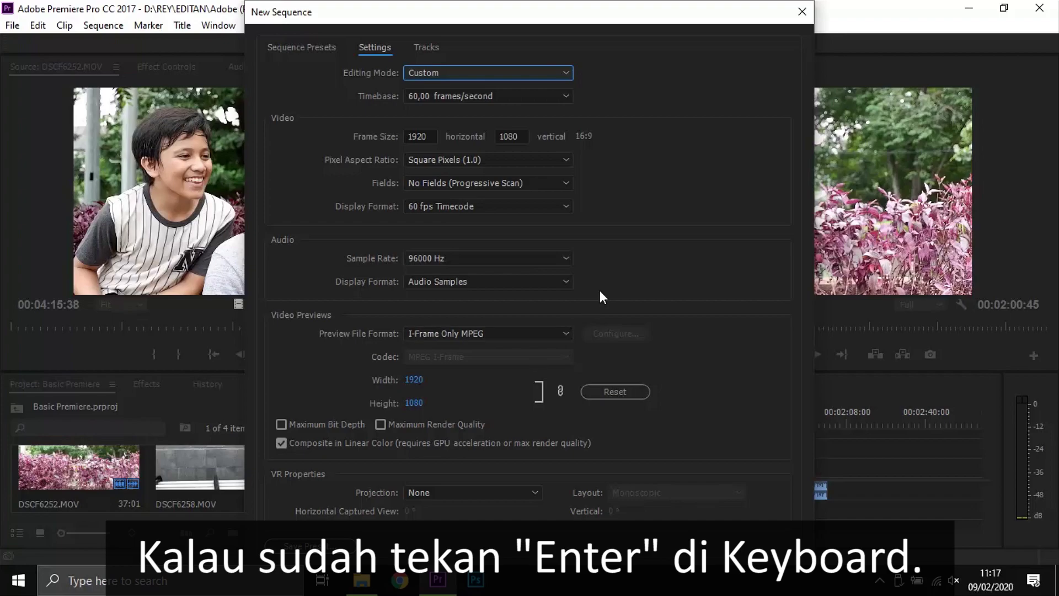
key(Return)
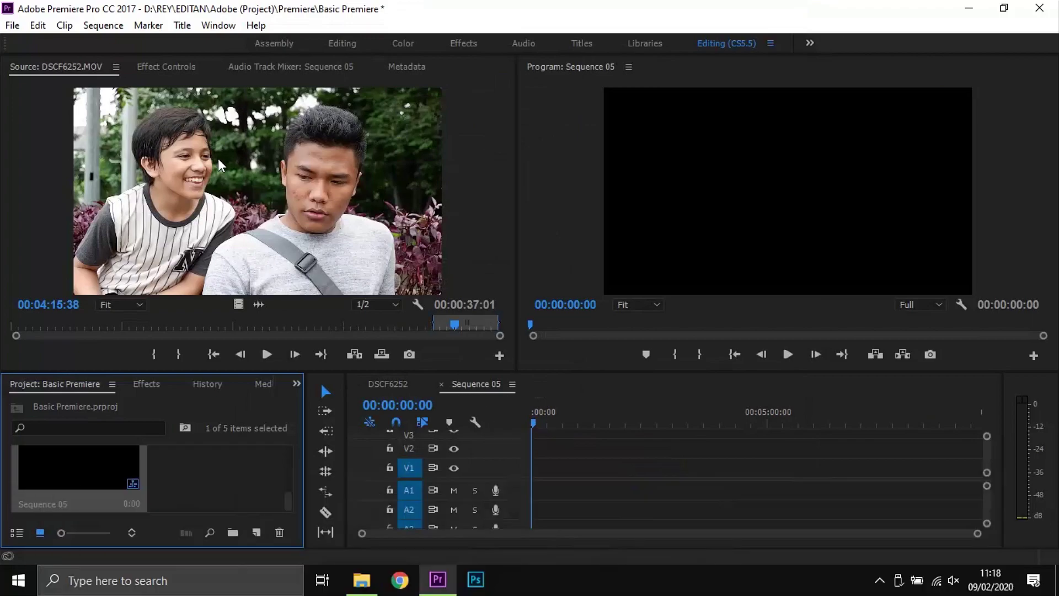
Step: Drop the marked DSCF6252 clip into Sequence 05, keeping the existing sequence settings
mouse_move(218, 159)
mouse_down()
mouse_move(545, 453)
mouse_move(546, 469)
mouse_up()
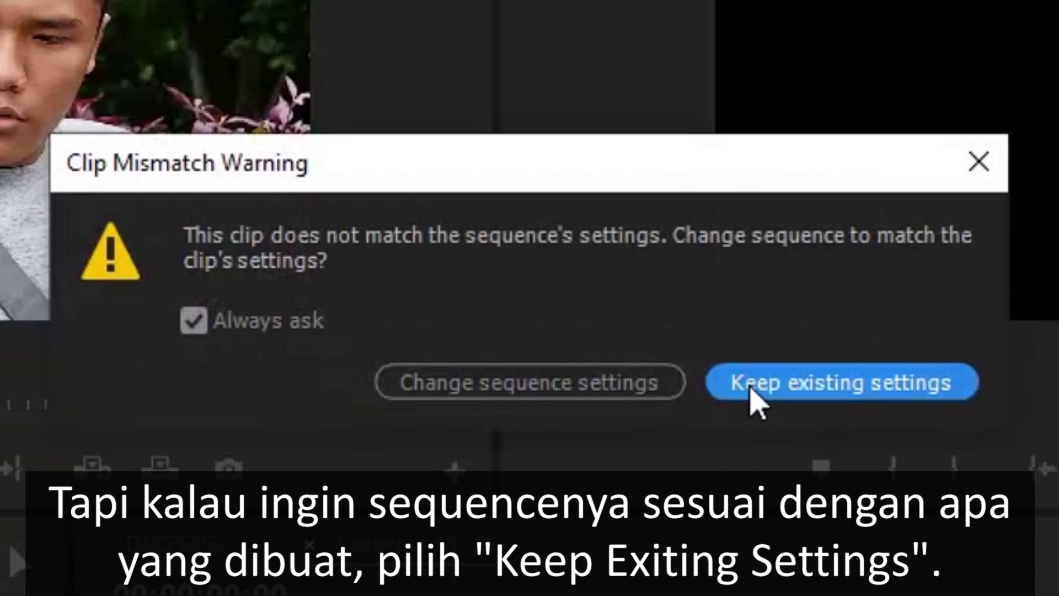
click(751, 386)
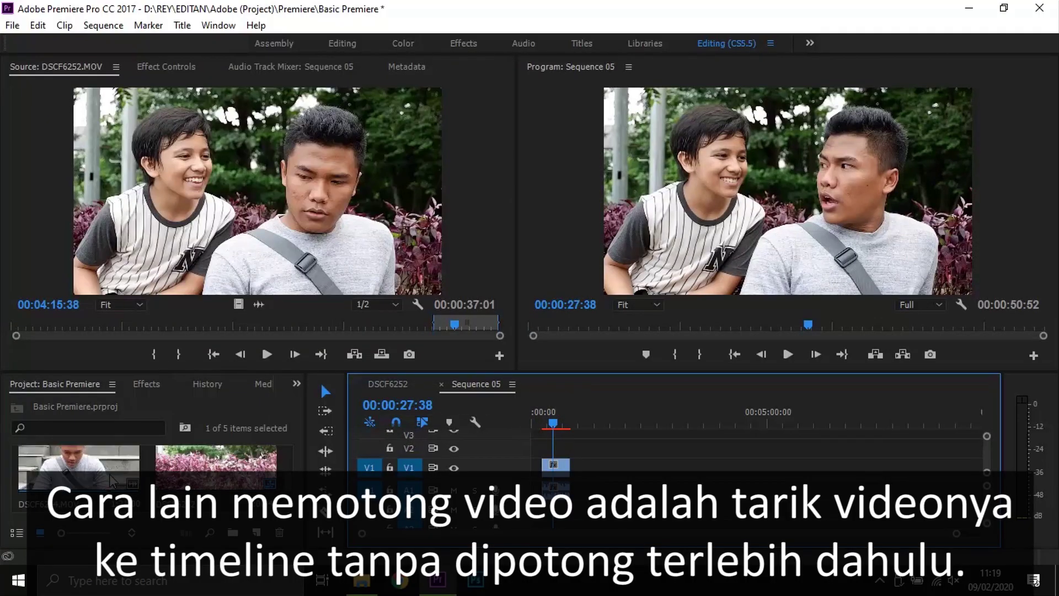
Step: Place DSCF6244.MOV on V1 after the first clip and play to find the cut point
mouse_move(112, 481)
mouse_down()
mouse_move(615, 488)
mouse_move(627, 466)
mouse_up()
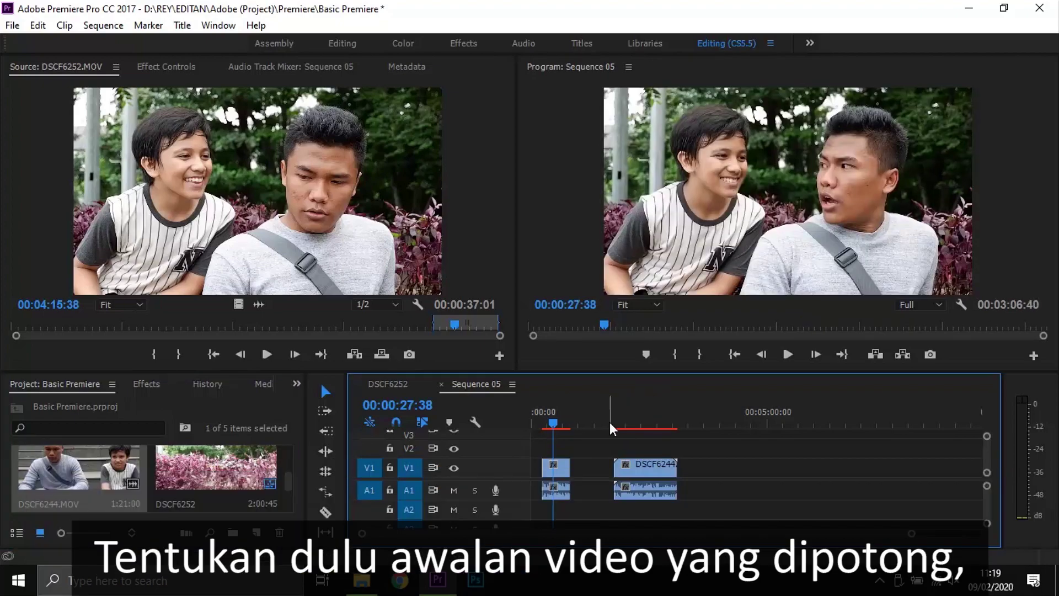
drag(610, 426, 658, 445)
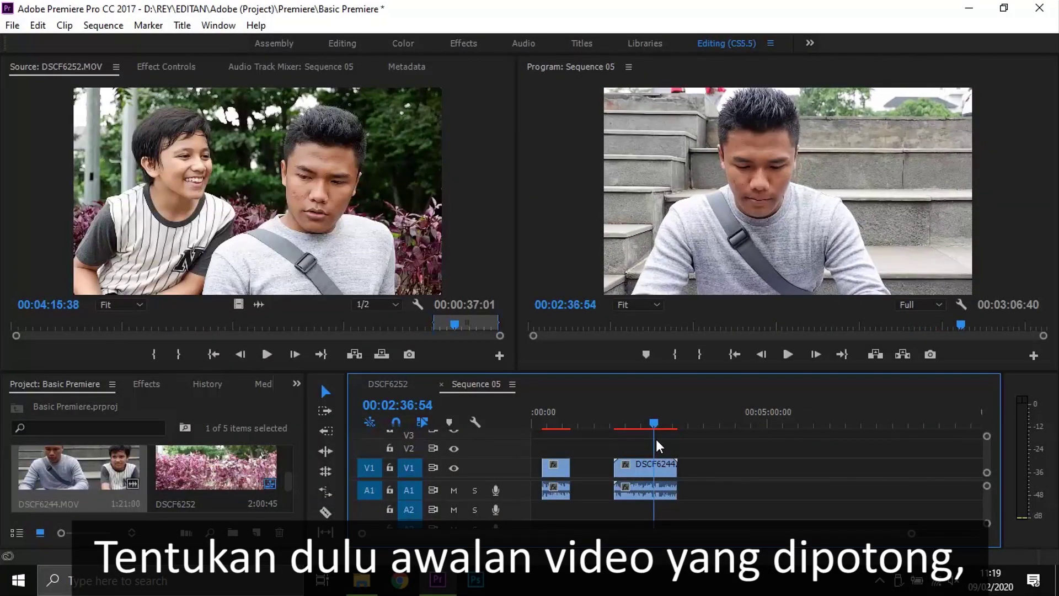
key(space)
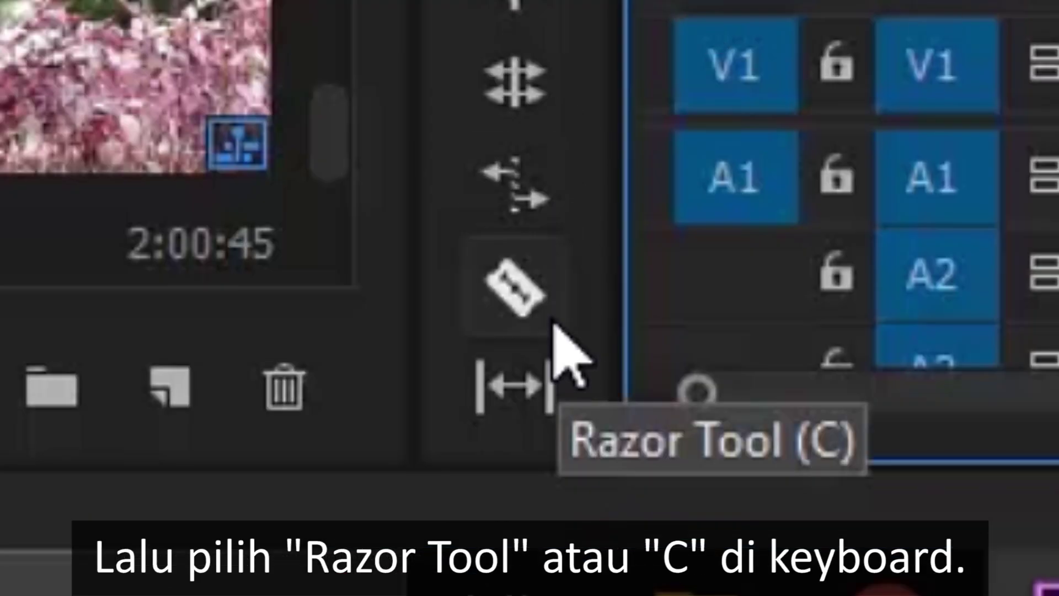
Step: Split DSCF6244 at the playhead with the Razor tool and delete its opening part
click(554, 326)
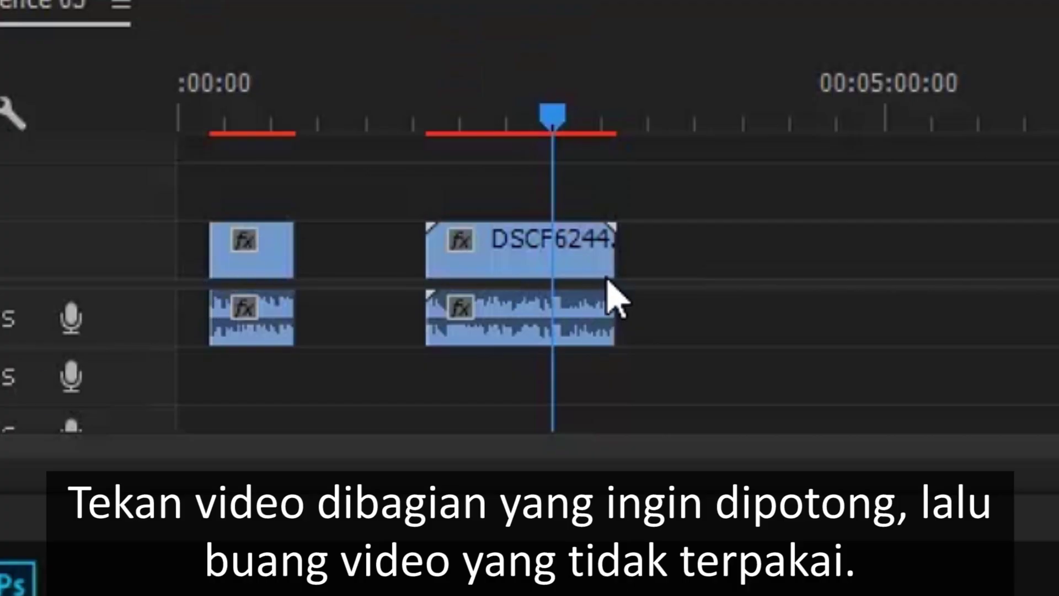
click(554, 238)
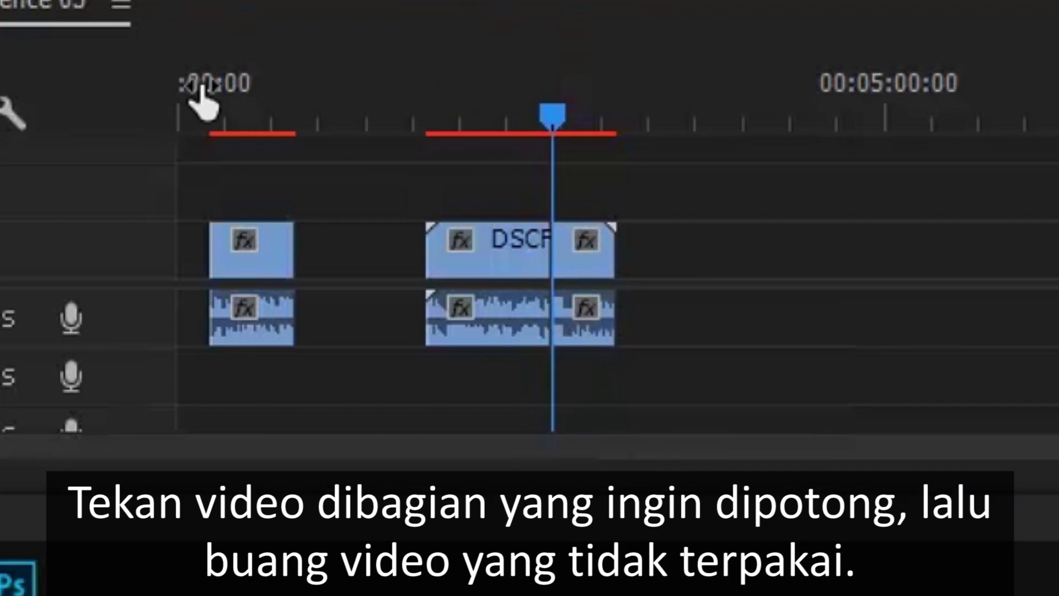
click(524, 267)
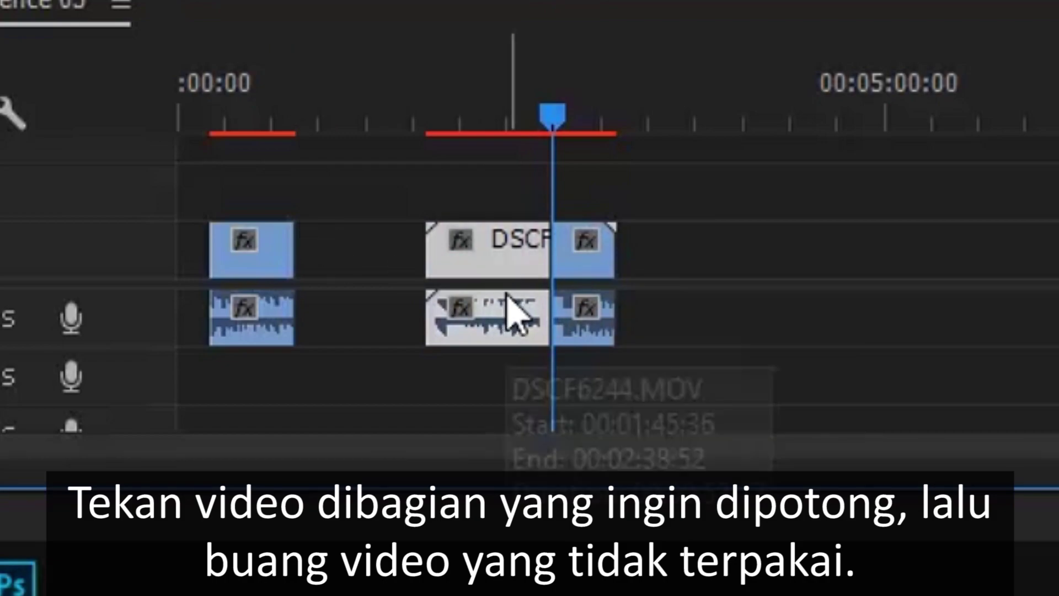
key(Delete)
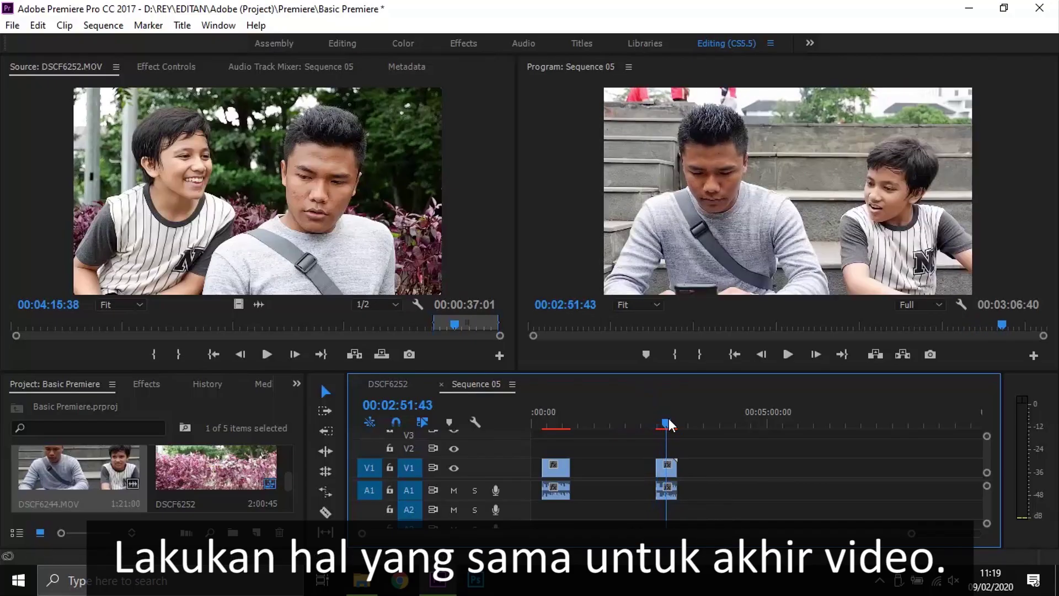
drag(670, 424, 675, 422)
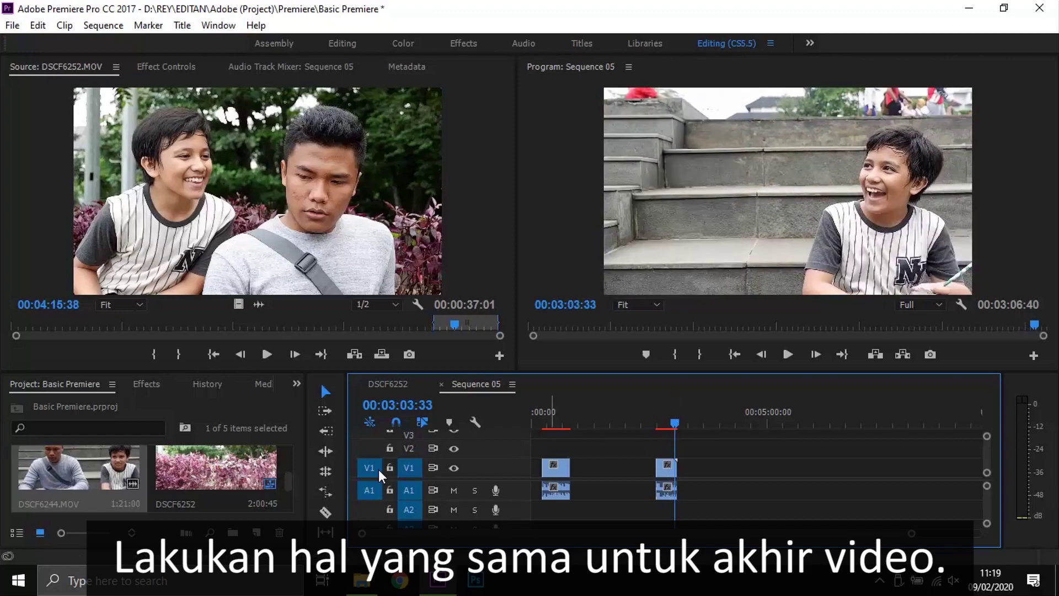
click(325, 392)
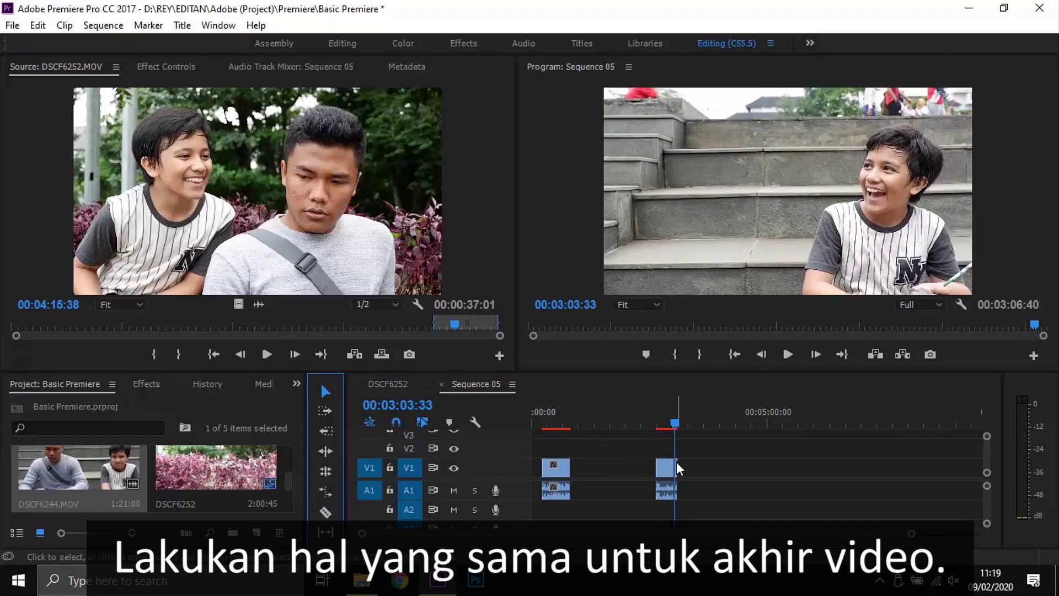
Step: Trim DSCF6244's end to the playhead, then add DSCF6258.MOV and trim its beginning
drag(676, 463, 680, 466)
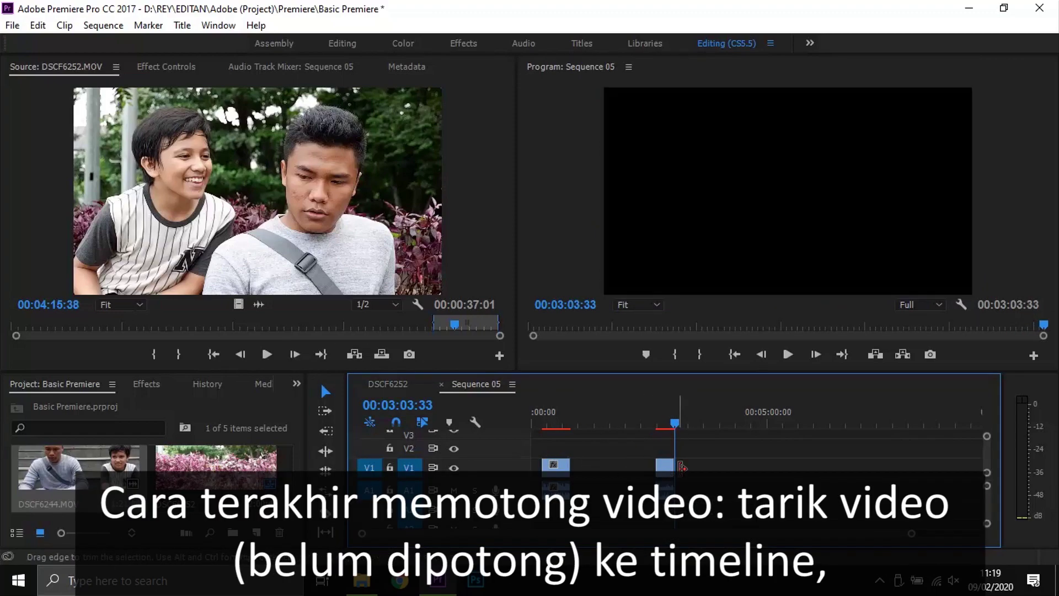
scroll(194, 475, down, 1)
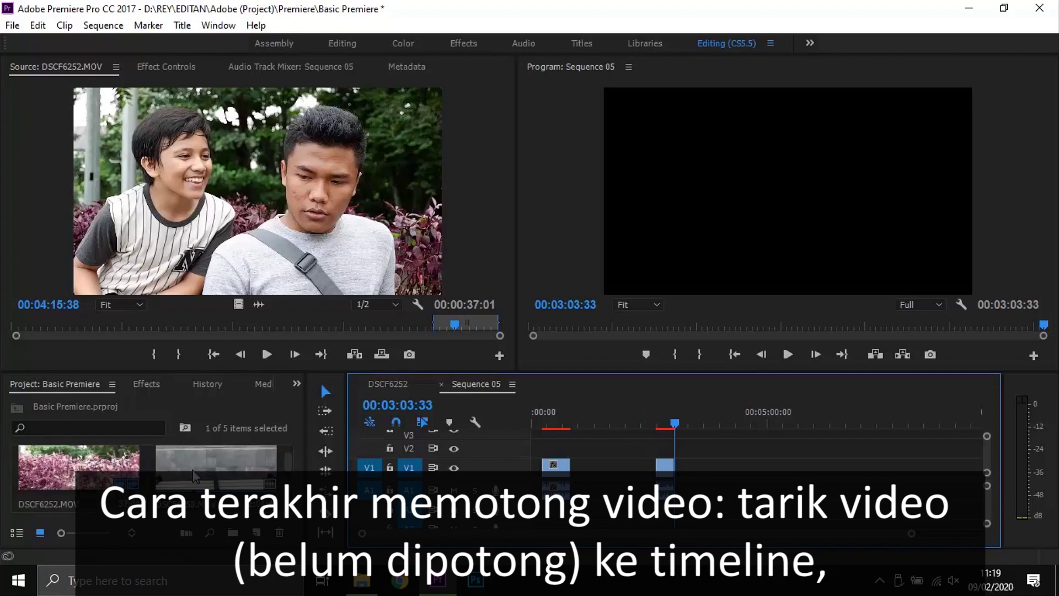
drag(193, 475, 714, 479)
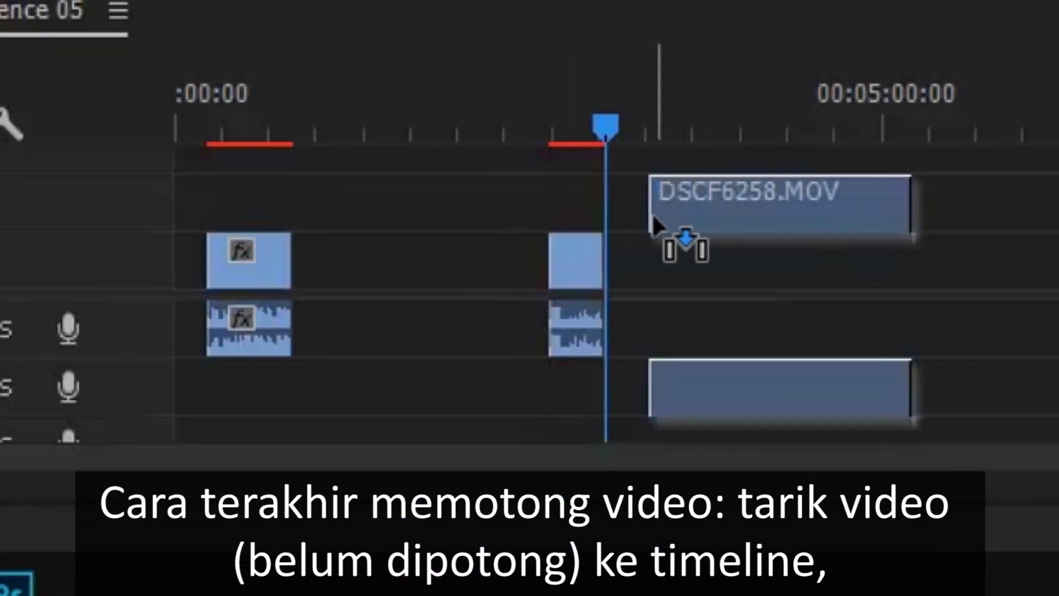
mouse_move(758, 134)
mouse_down()
mouse_move(895, 132)
mouse_move(898, 120)
mouse_up()
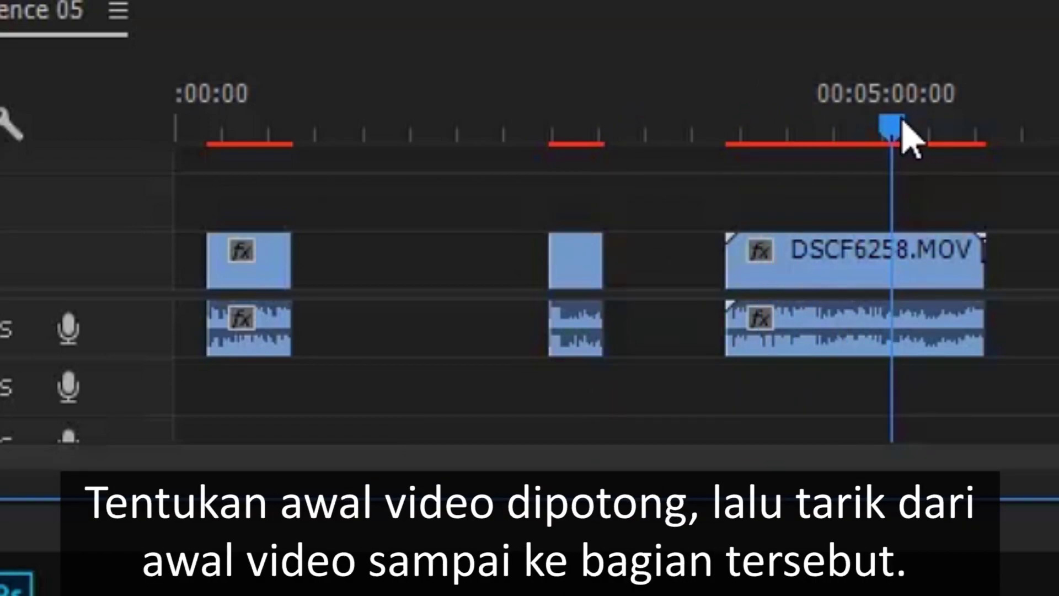
click(720, 237)
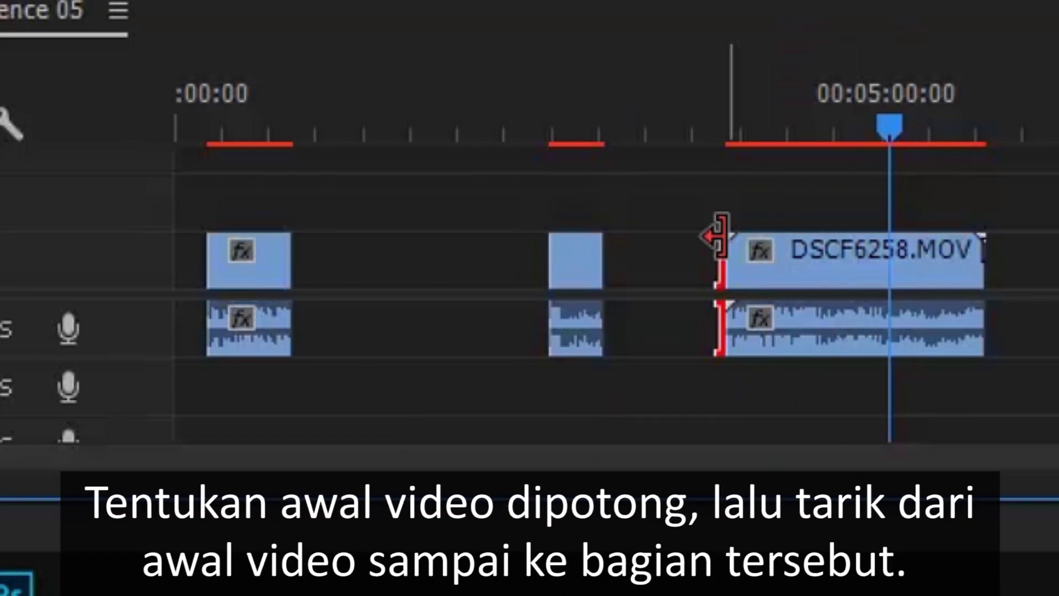
drag(721, 237, 866, 236)
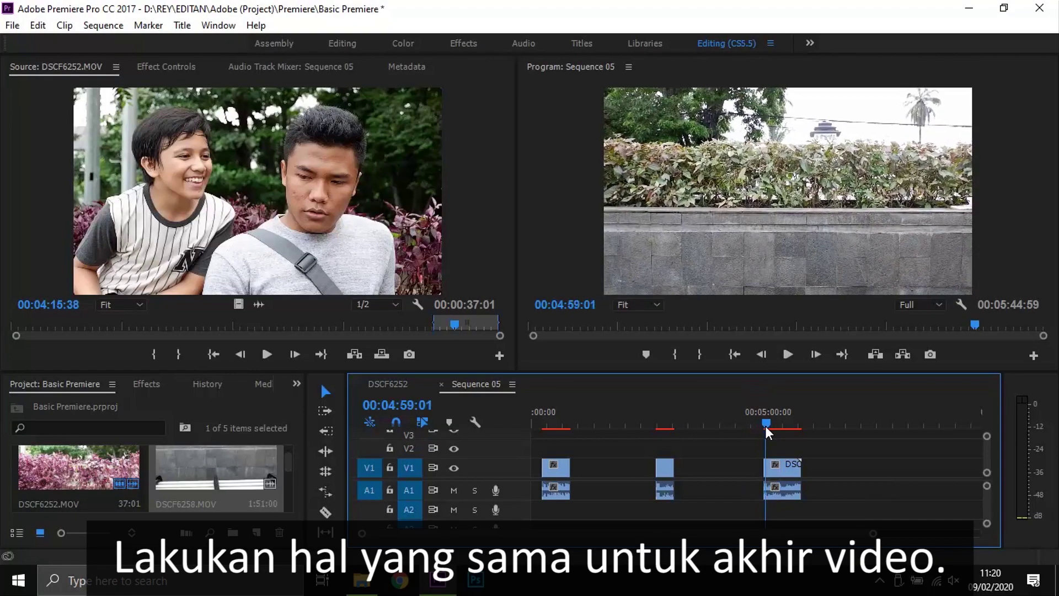
mouse_move(766, 427)
mouse_down()
mouse_move(801, 441)
mouse_move(813, 463)
mouse_up()
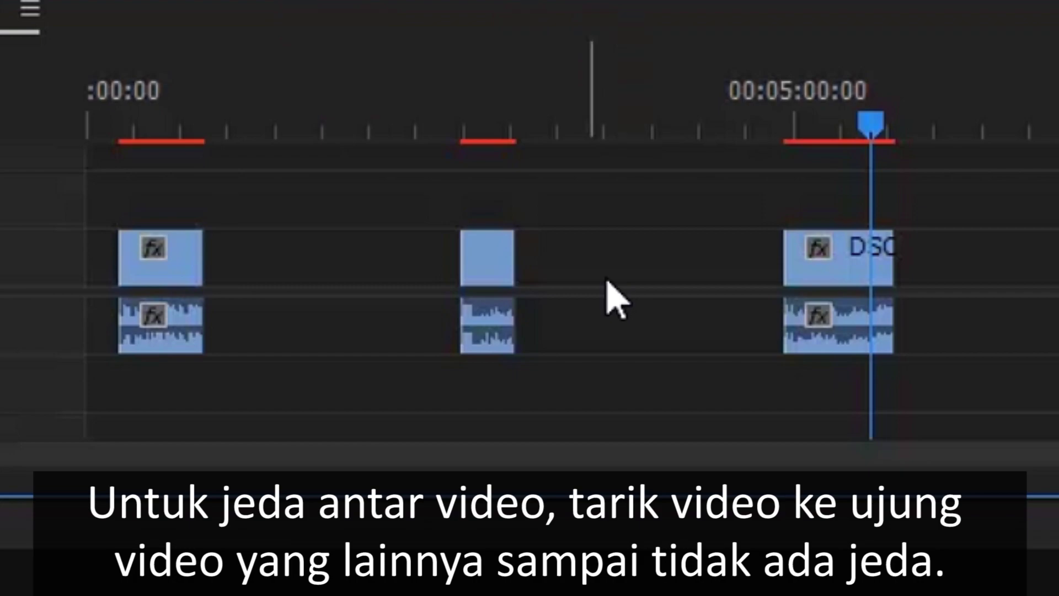
Step: Slide the third clip left against the second clip
click(501, 126)
drag(502, 126, 581, 170)
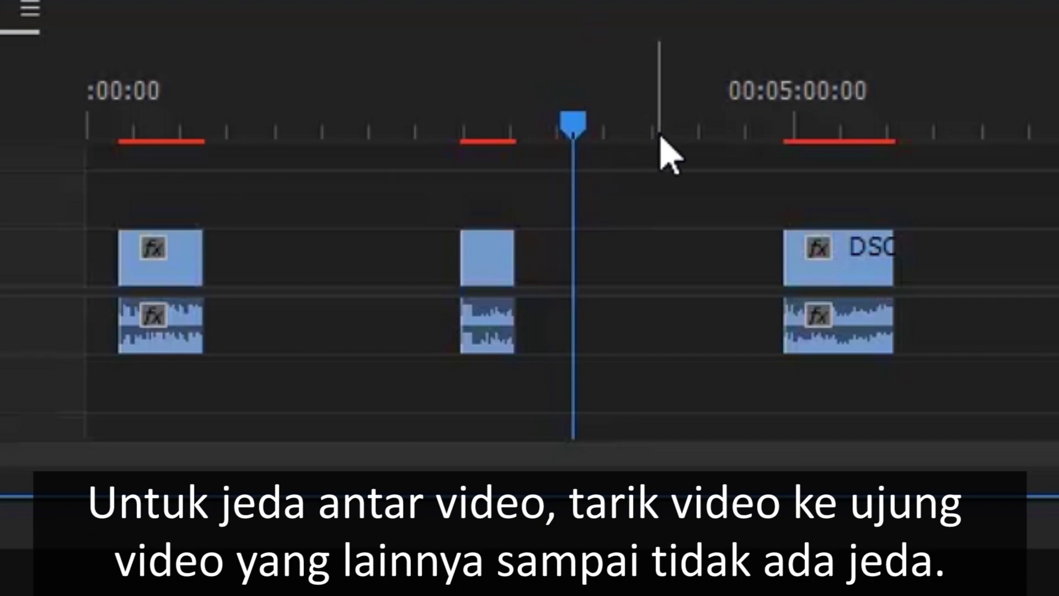
drag(824, 272, 561, 260)
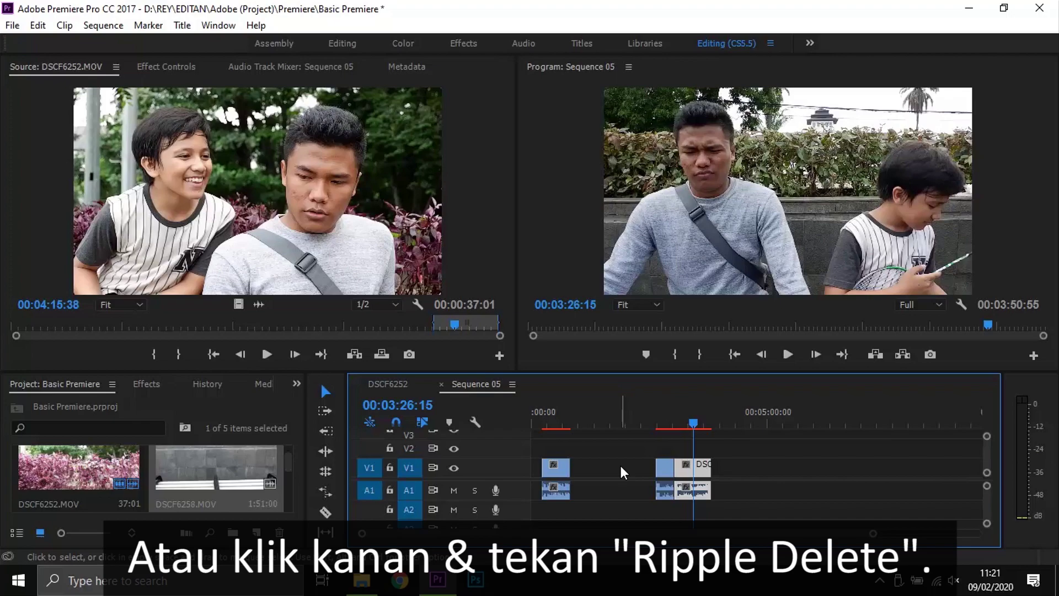
Step: Ripple-delete the gaps after the first clip and at the sequence start
right_click(621, 465)
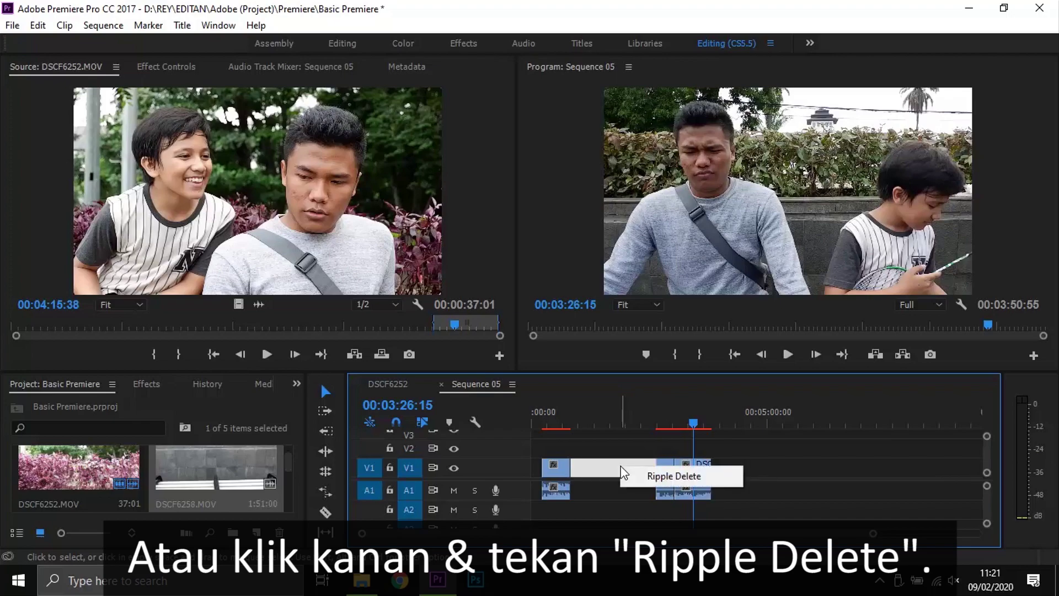
click(633, 479)
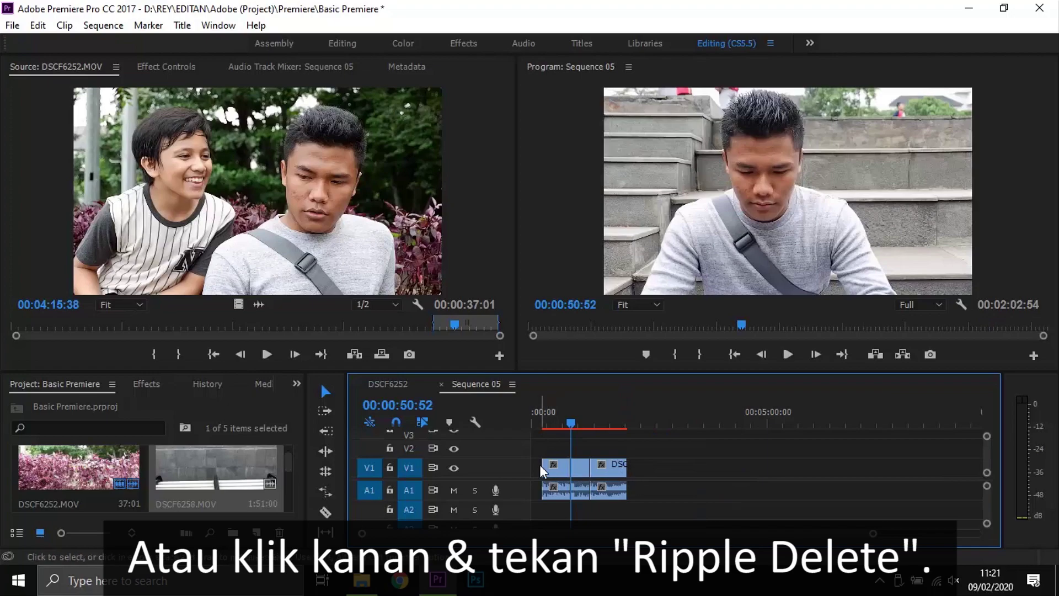
right_click(540, 464)
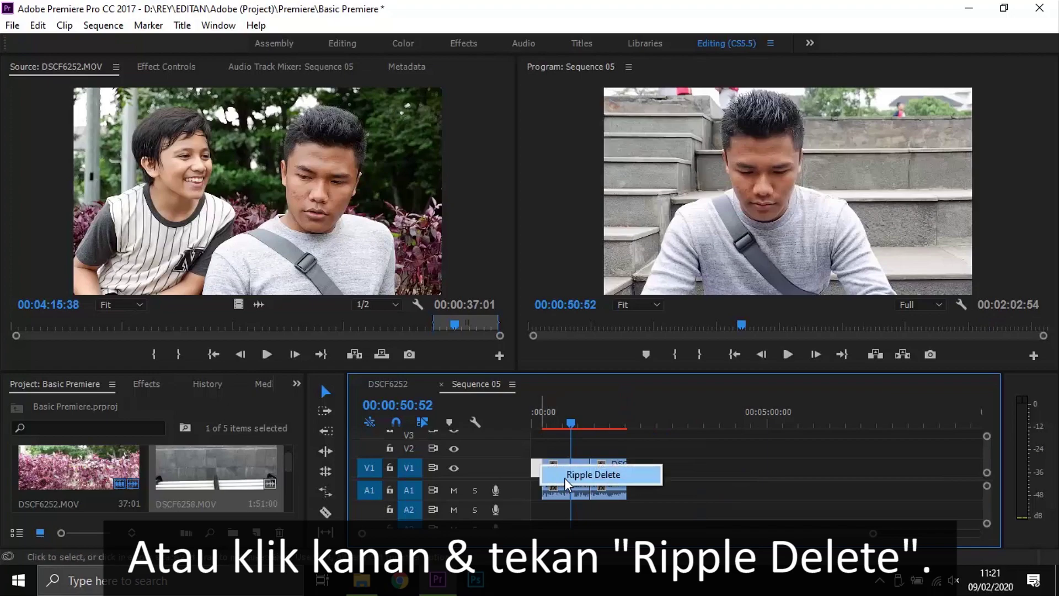
click(564, 478)
mouse_move(543, 422)
mouse_down()
mouse_move(552, 421)
mouse_move(544, 418)
mouse_up()
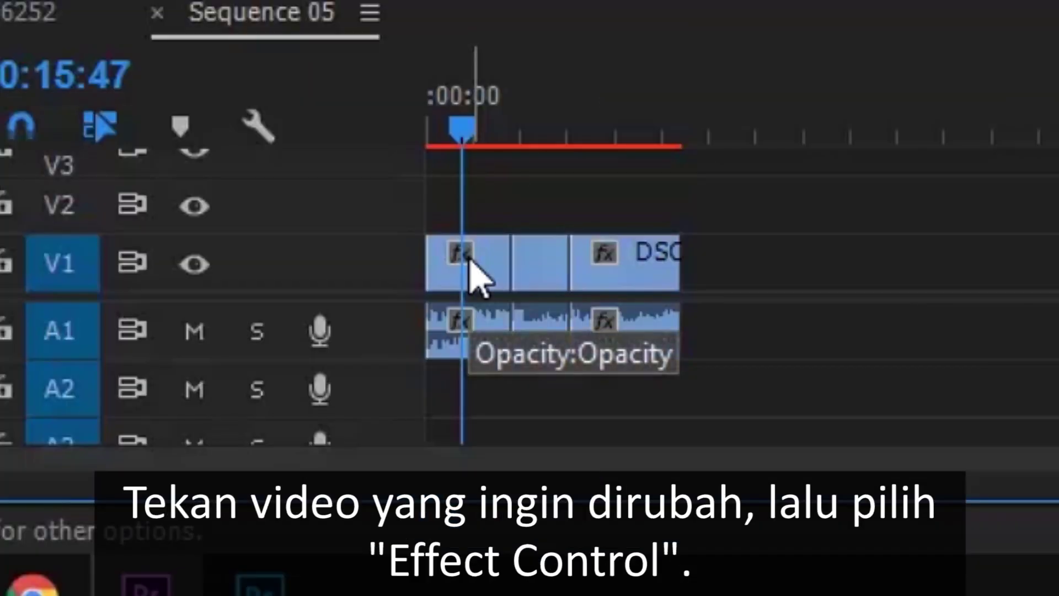
Step: Select DSCF6252 and drag its Scale, Position, Rotation and Opacity values in Effect Controls
click(470, 260)
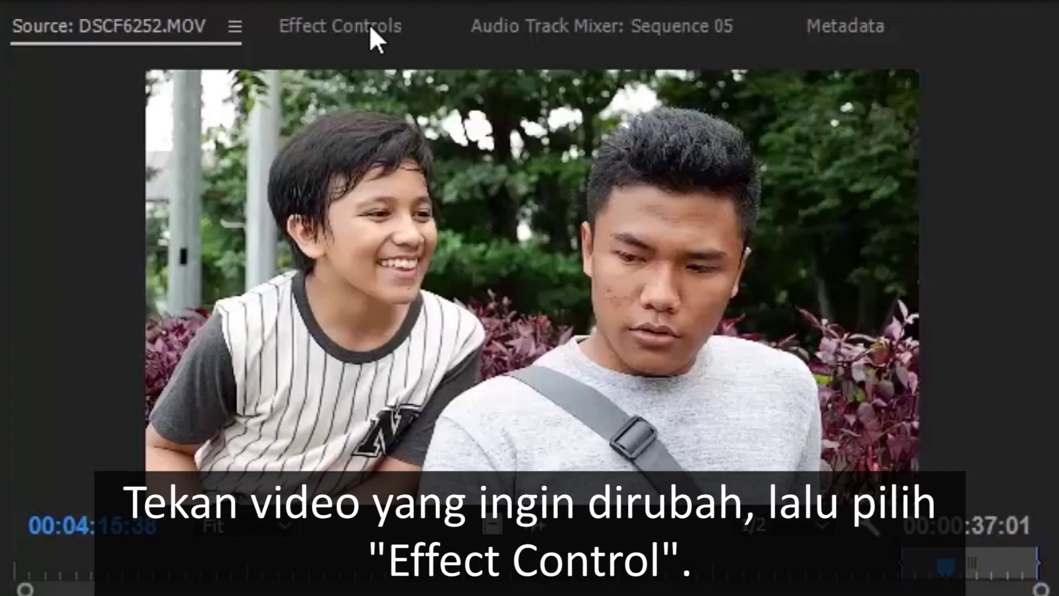
click(370, 26)
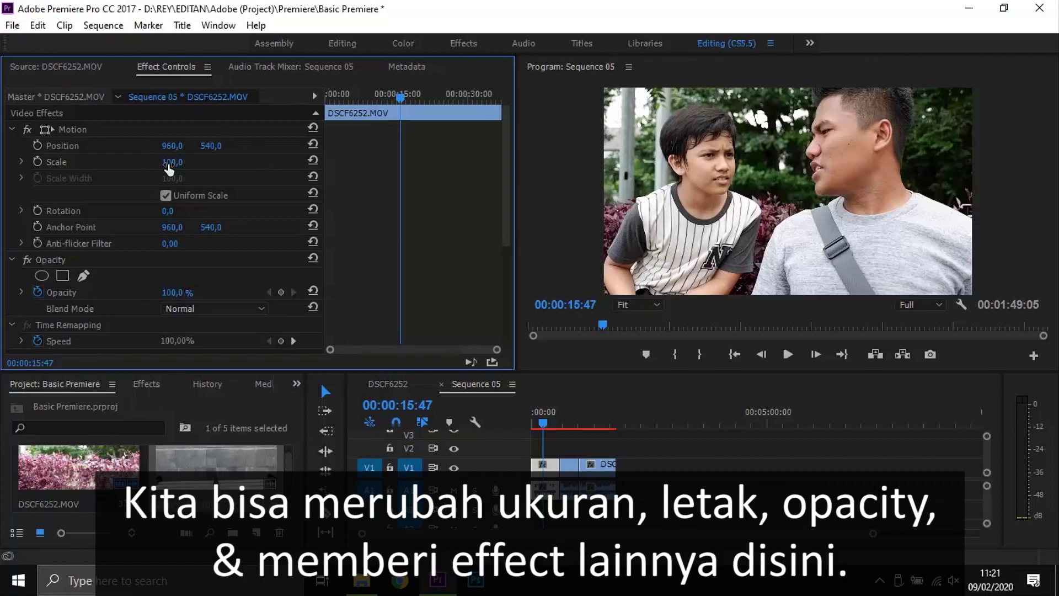
mouse_move(172, 162)
mouse_down()
mouse_move(191, 166)
mouse_move(166, 148)
mouse_move(251, 146)
mouse_move(182, 146)
mouse_up()
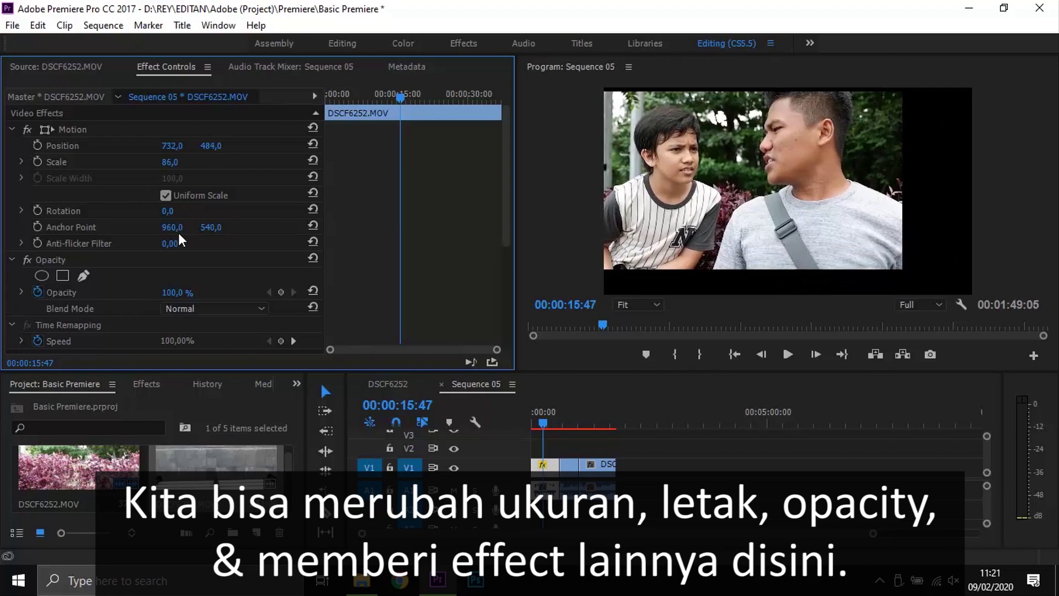
mouse_move(167, 210)
mouse_down()
mouse_move(176, 211)
mouse_move(160, 210)
mouse_up()
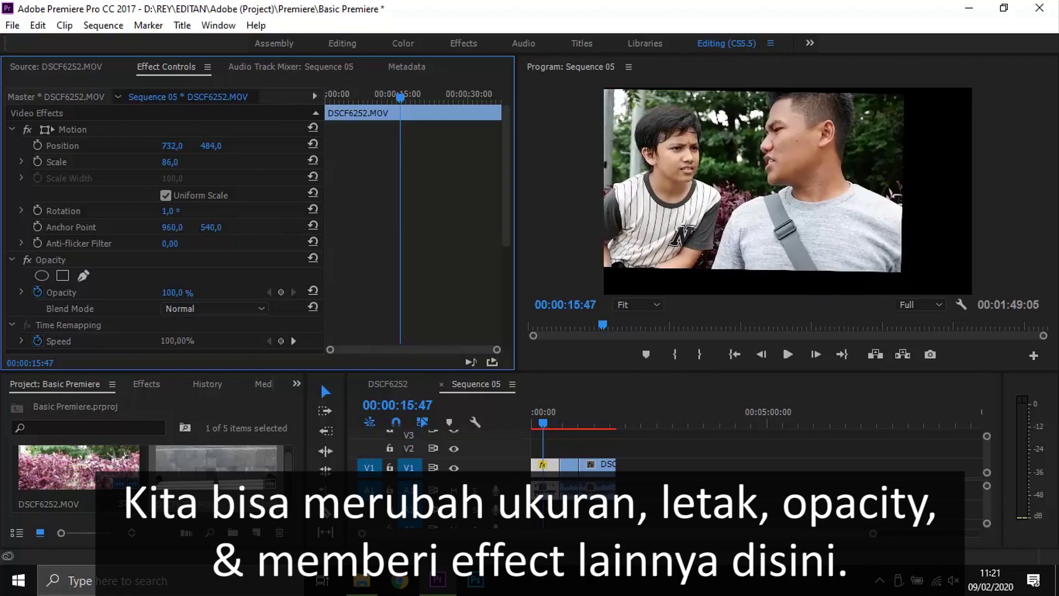
mouse_move(172, 293)
mouse_down()
mouse_move(138, 292)
mouse_move(187, 292)
mouse_up()
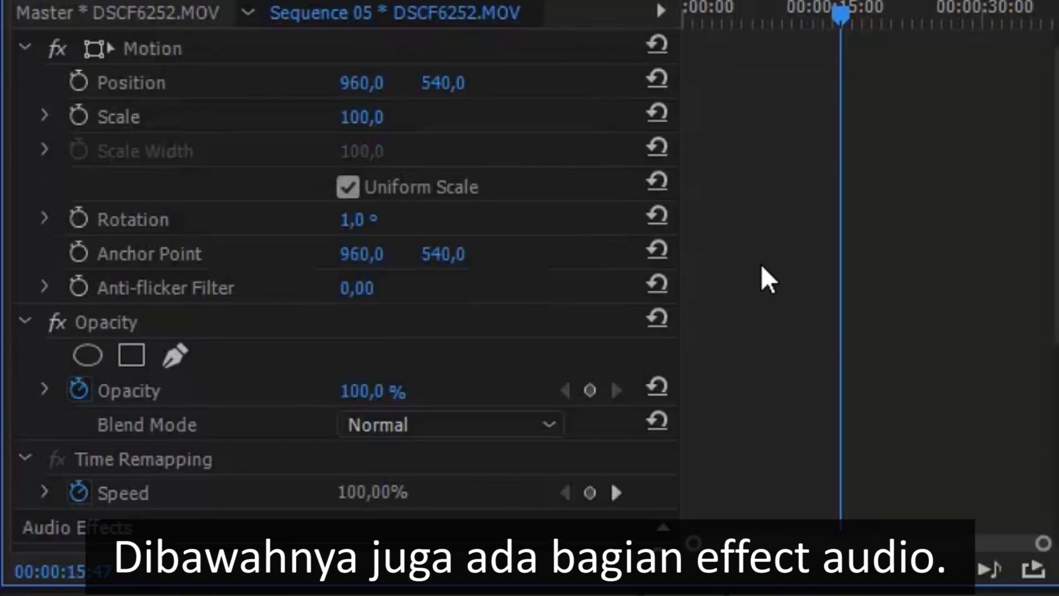
scroll(362, 220, down, 4)
scroll(761, 263, down, 1)
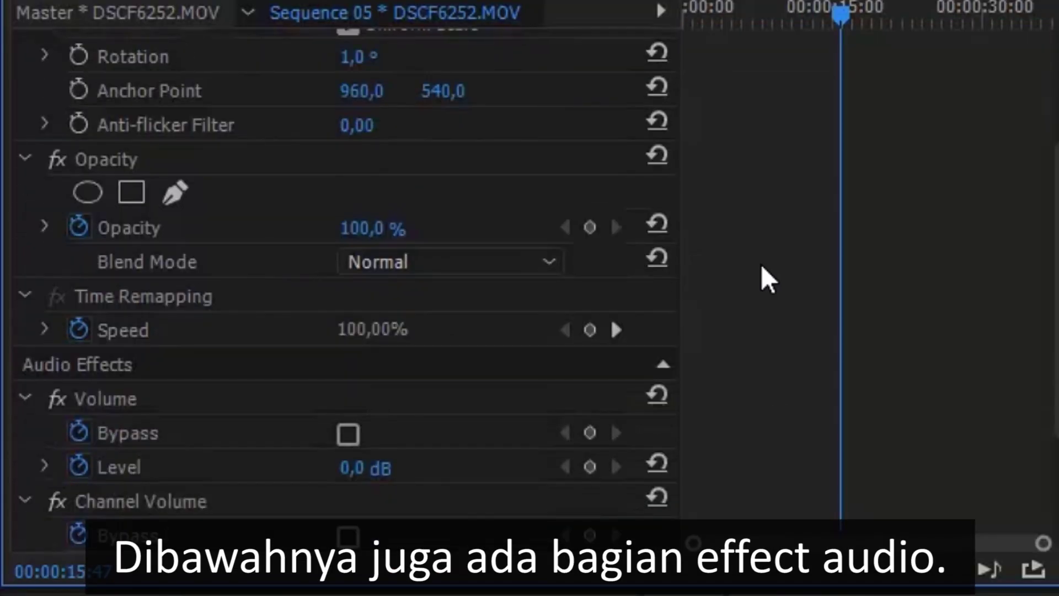
scroll(760, 264, down, 2)
scroll(759, 261, down, 1)
scroll(757, 259, down, 1)
scroll(758, 262, down, 1)
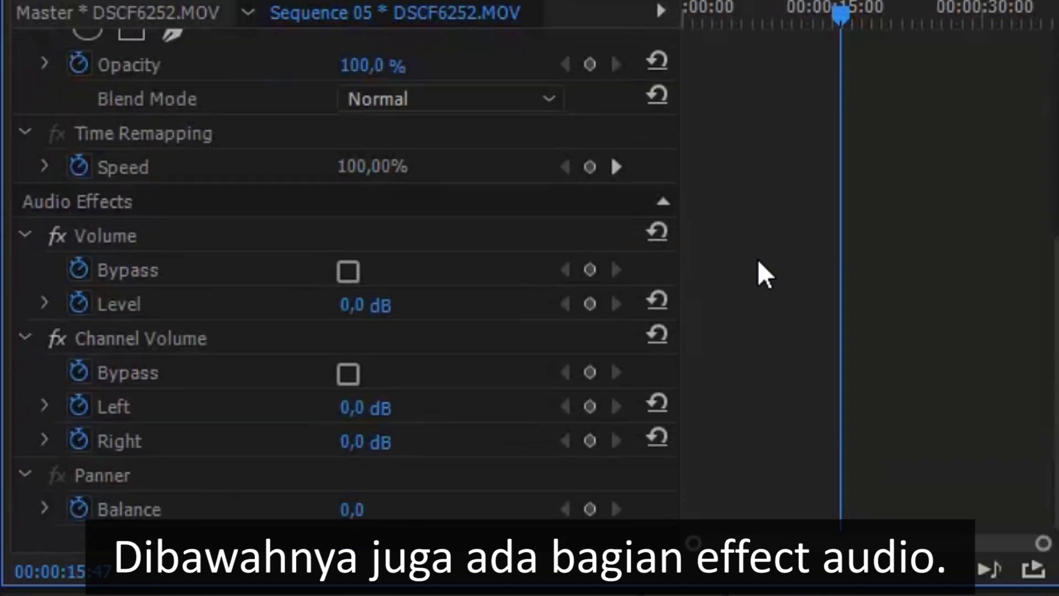
scroll(758, 262, down, 1)
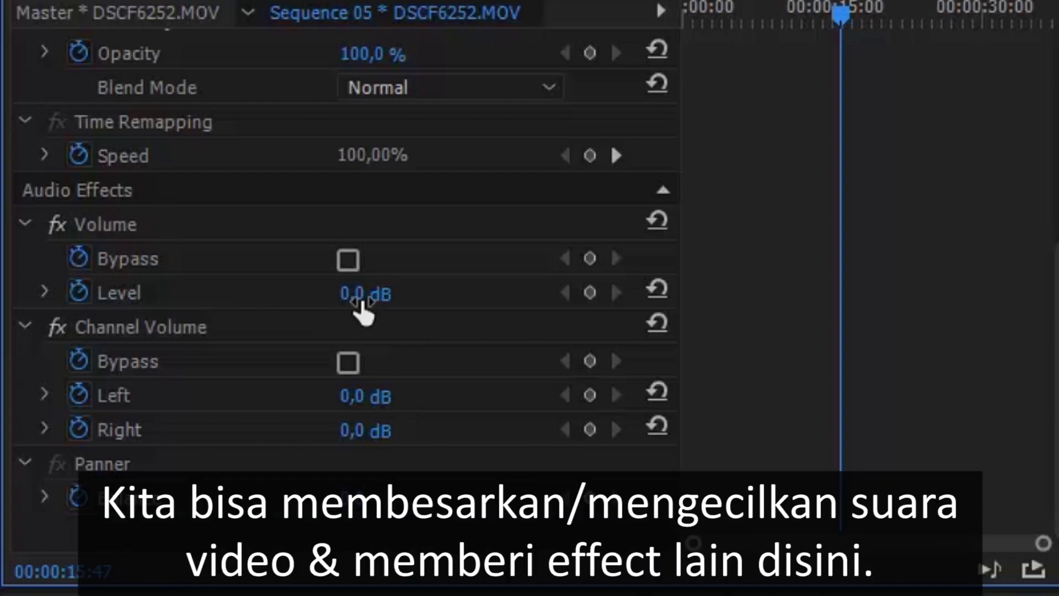
drag(360, 302, 371, 302)
drag(366, 293, 373, 293)
drag(365, 293, 264, 293)
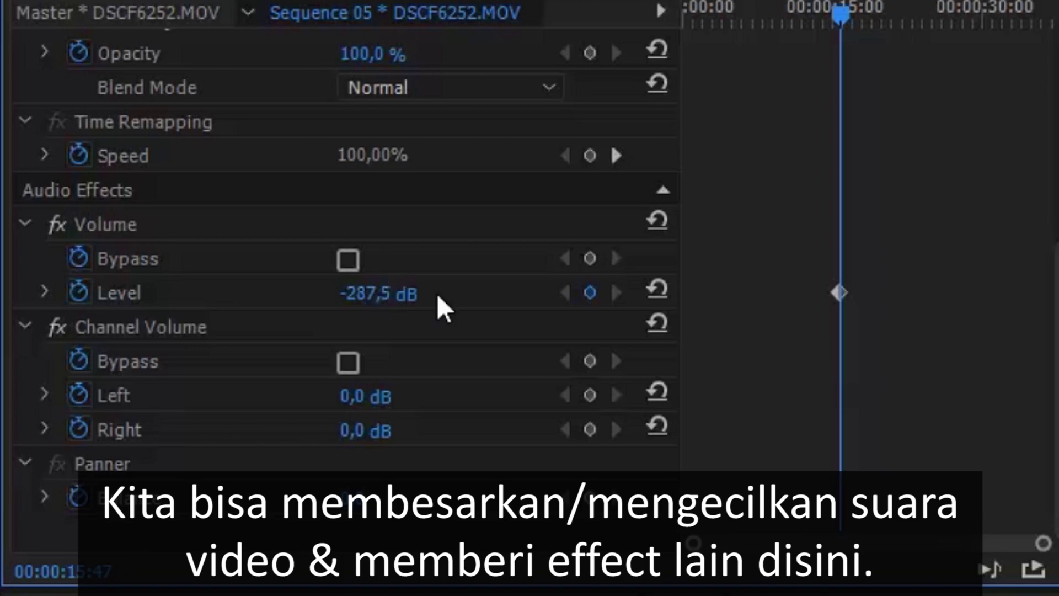
click(590, 291)
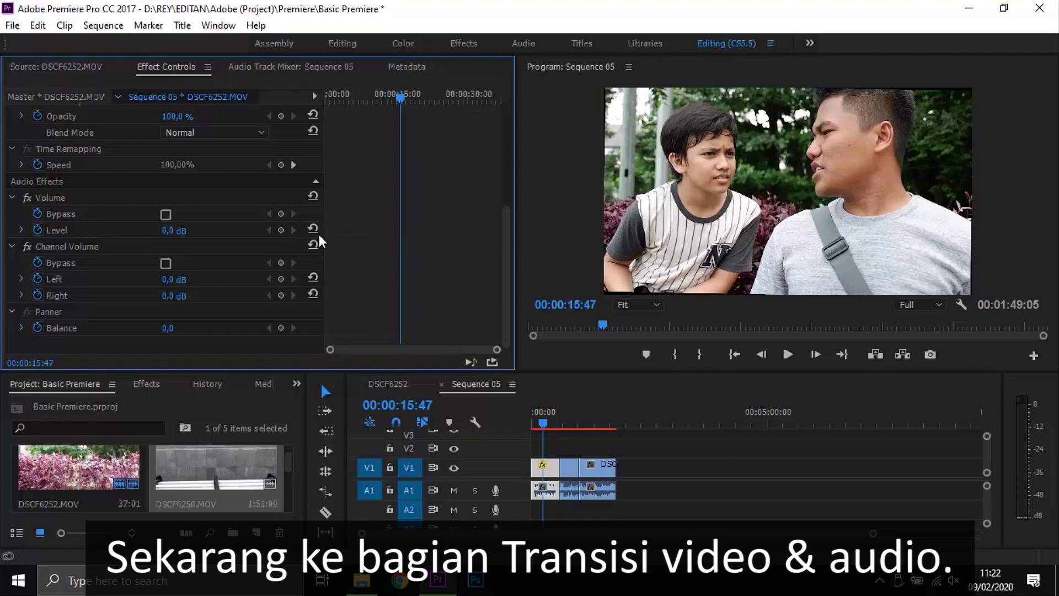
Step: Zoom the timeline in and step the playhead to the DSCF6252–DSCF6244 cut near 00:00:37:02
click(601, 435)
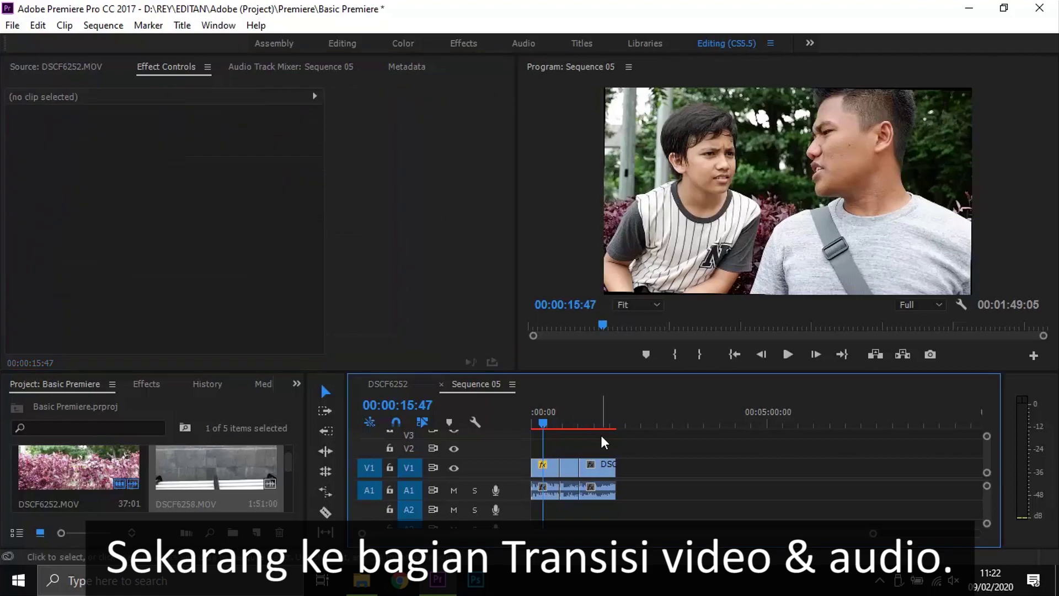
drag(873, 534, 664, 534)
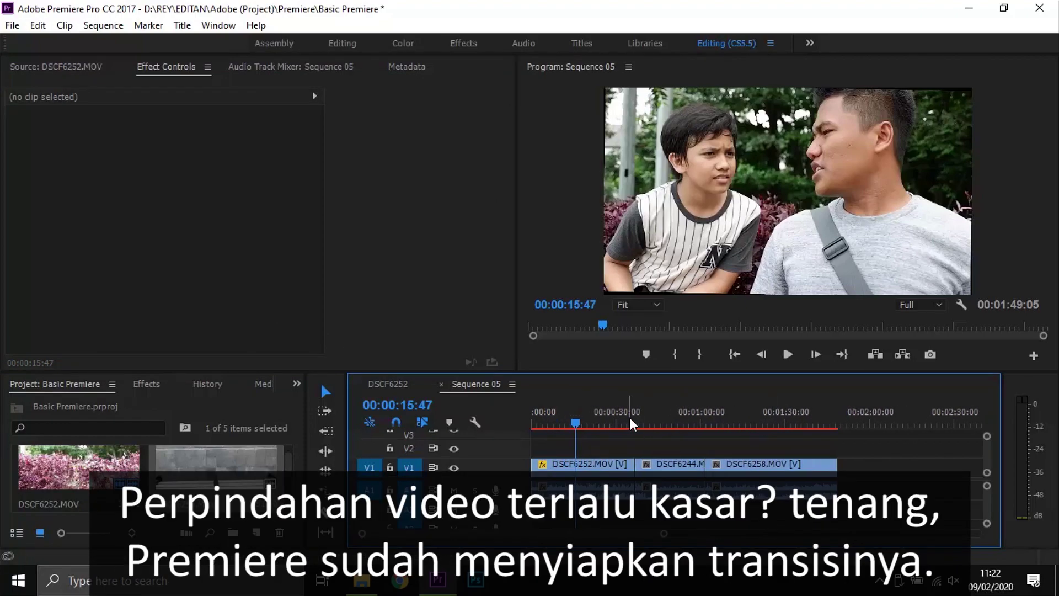
drag(629, 420, 638, 425)
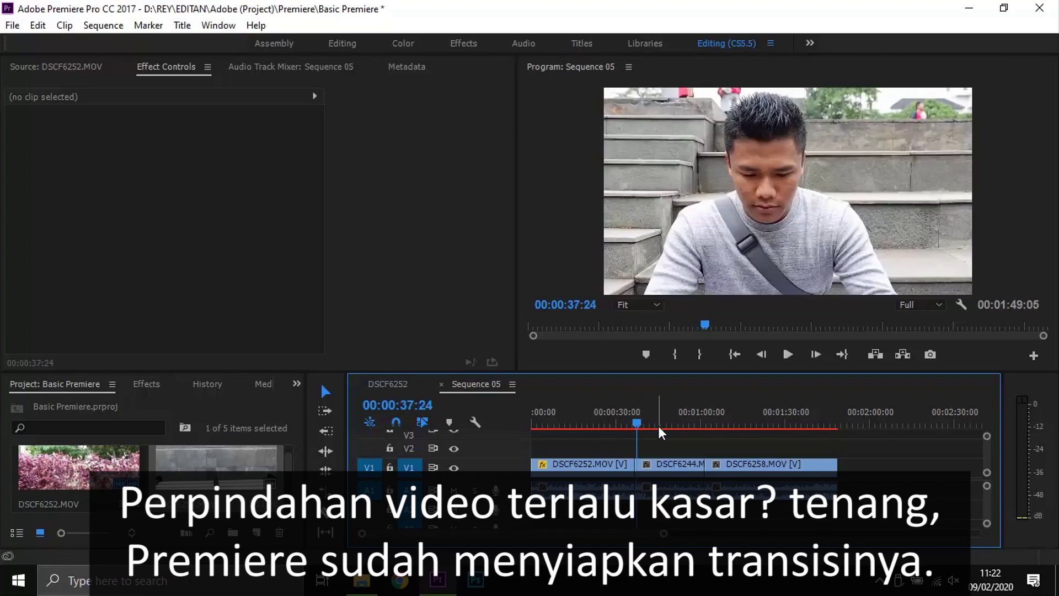
key(Up)
key(Left)
key(Right)
key(Left)
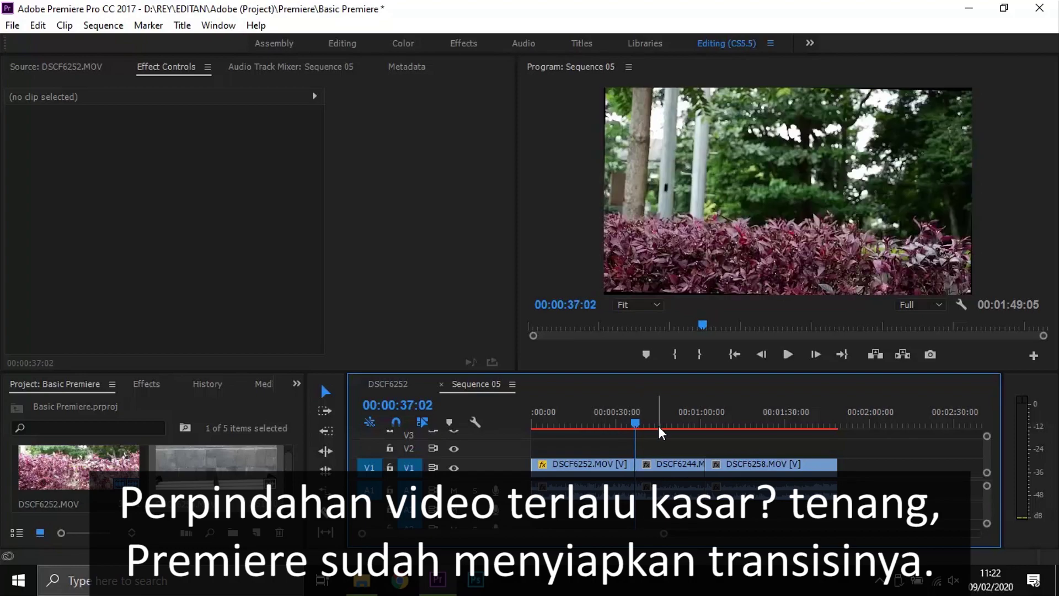
key(Right)
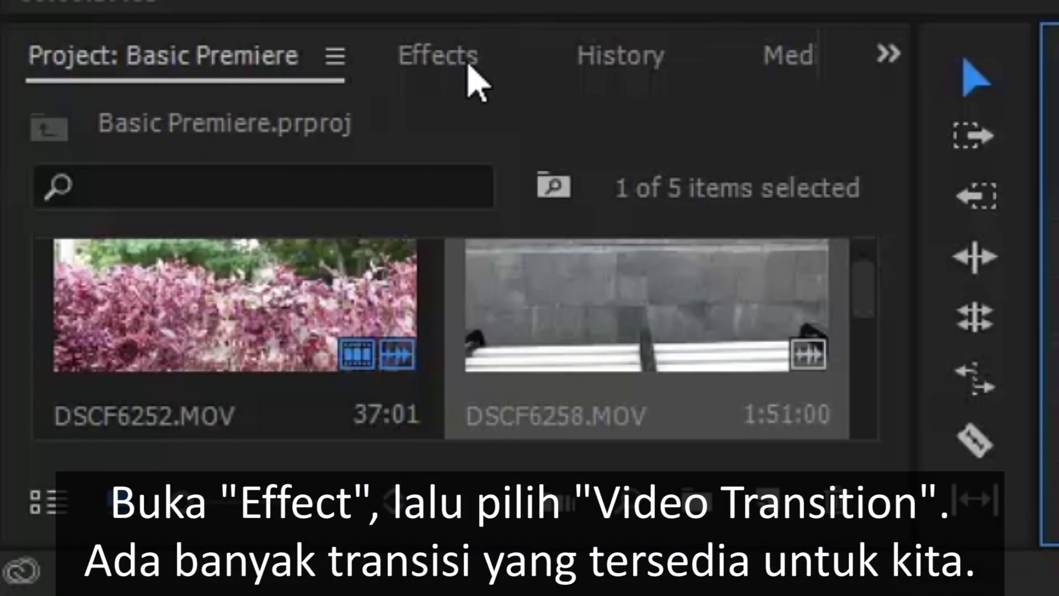
Step: In the Effects panel, expand Video Transitions > Dissolve and pick Film Dissolve
click(472, 78)
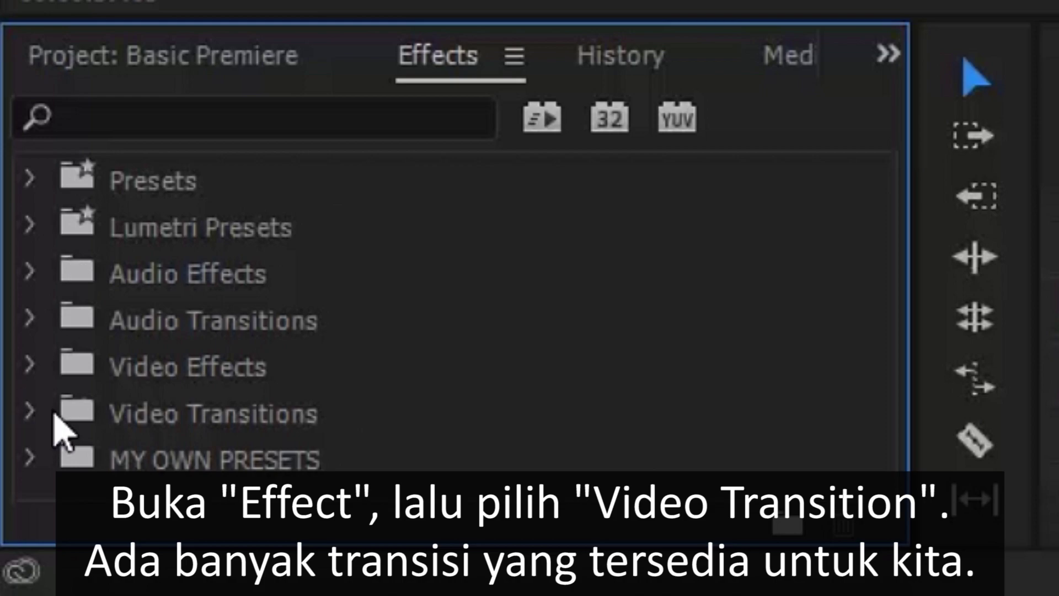
click(33, 411)
scroll(77, 372, down, 1)
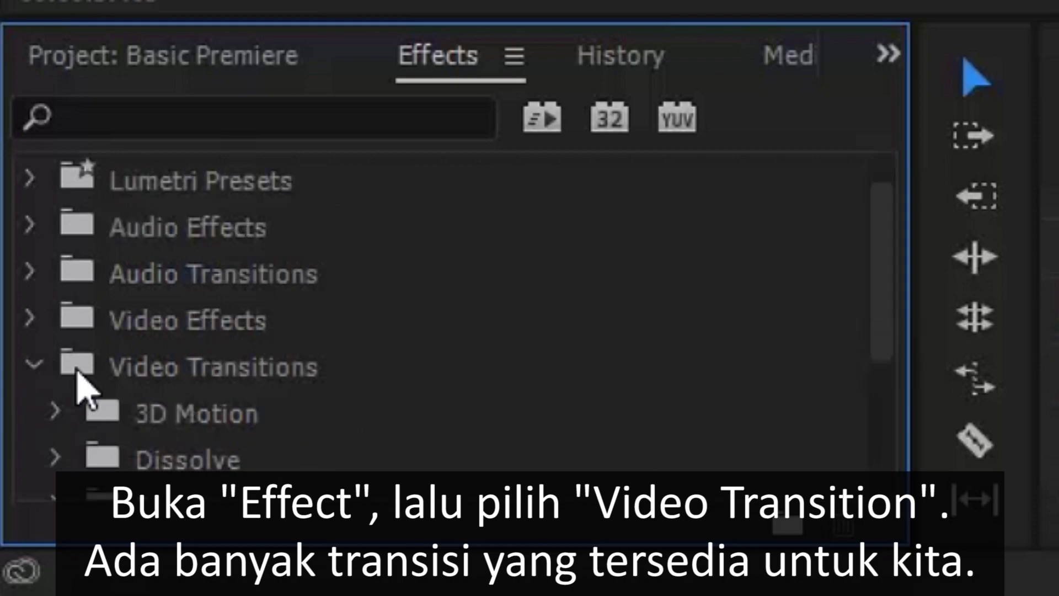
scroll(80, 381, down, 3)
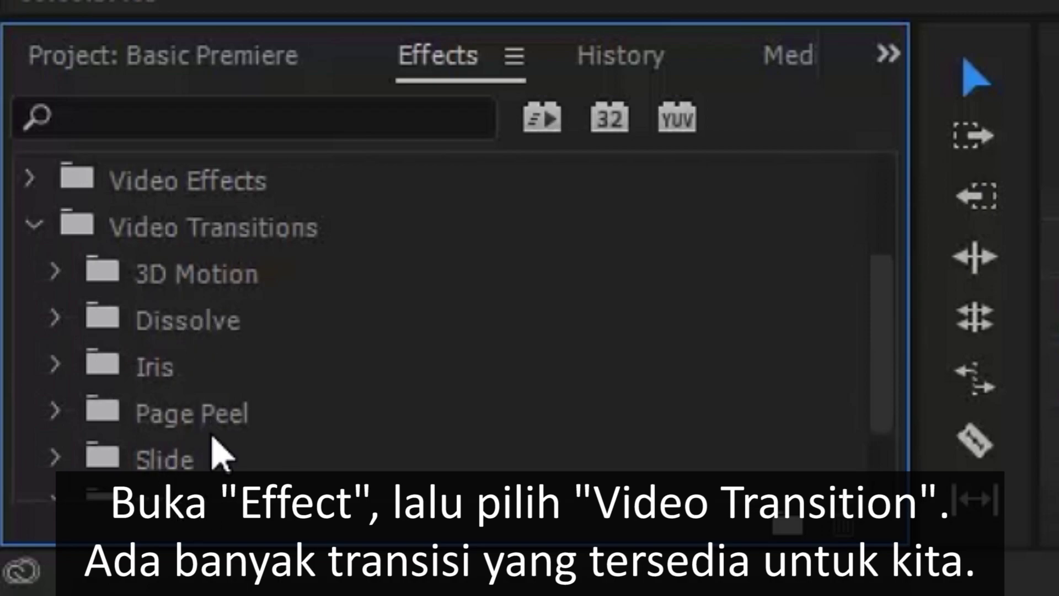
scroll(200, 352, down, 1)
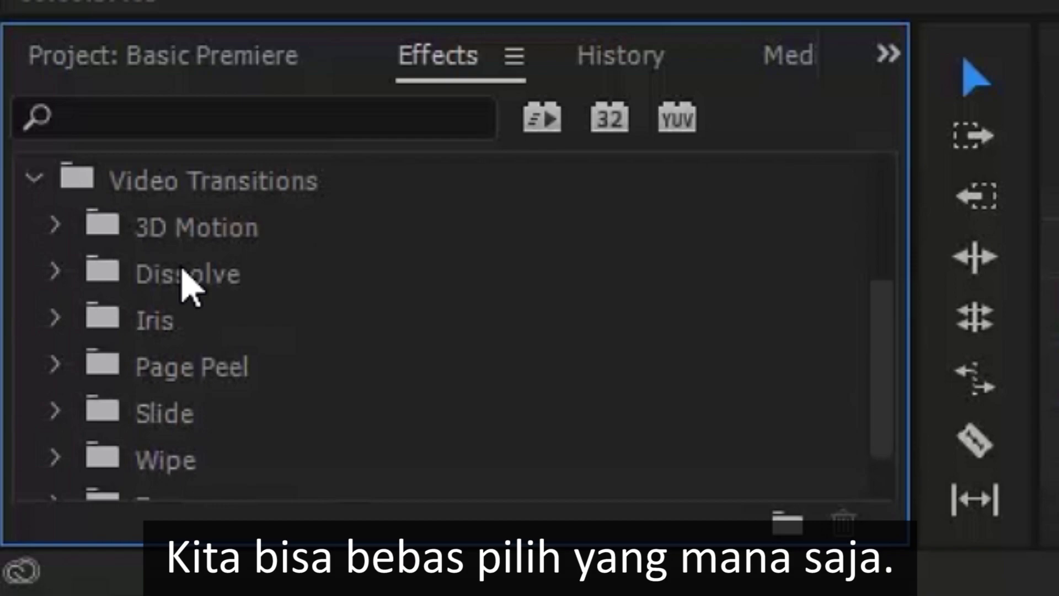
scroll(182, 281, down, 1)
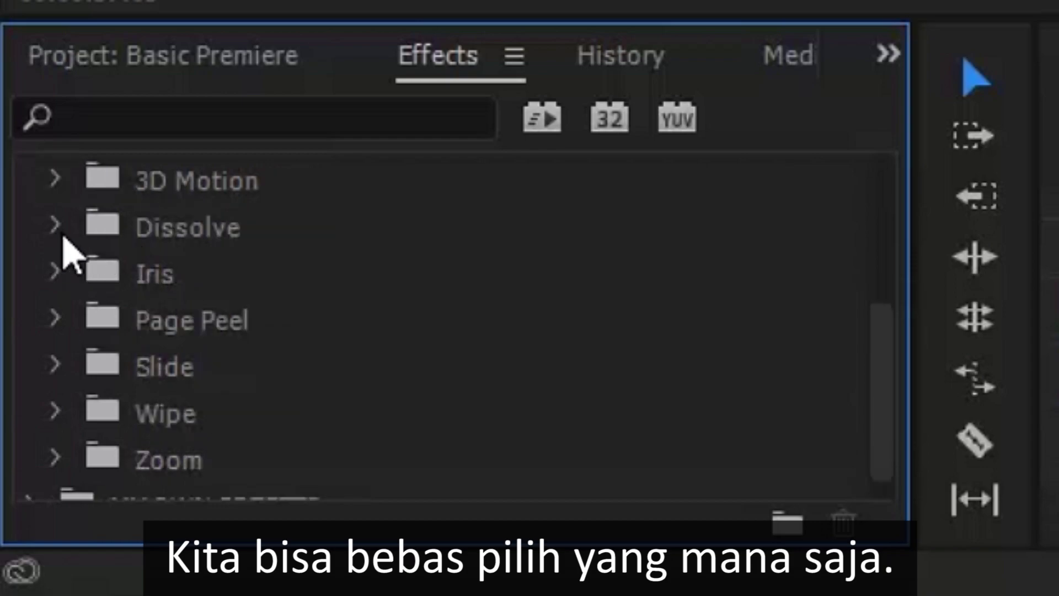
click(63, 224)
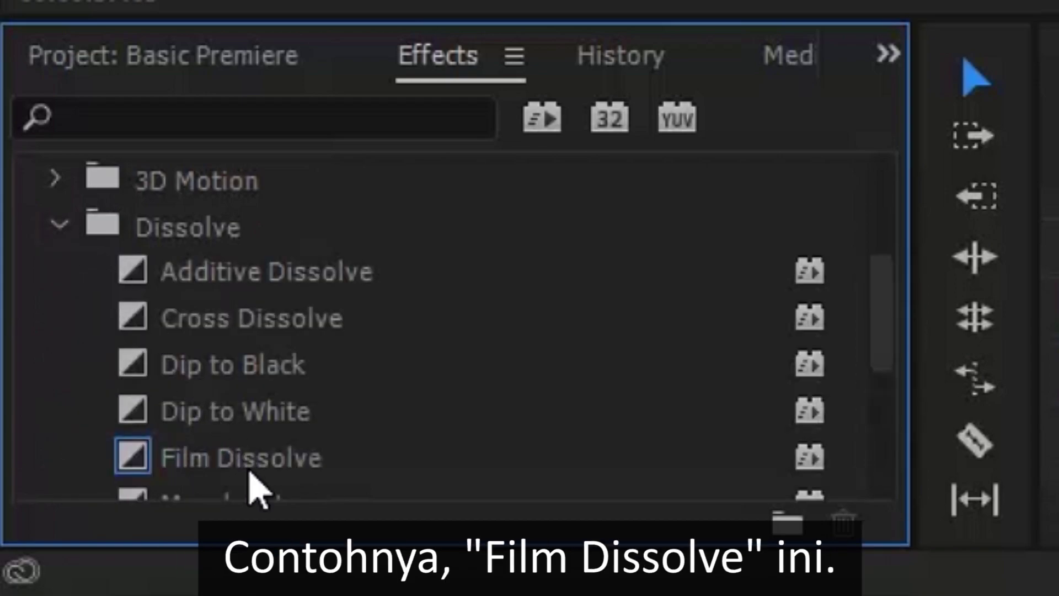
click(249, 470)
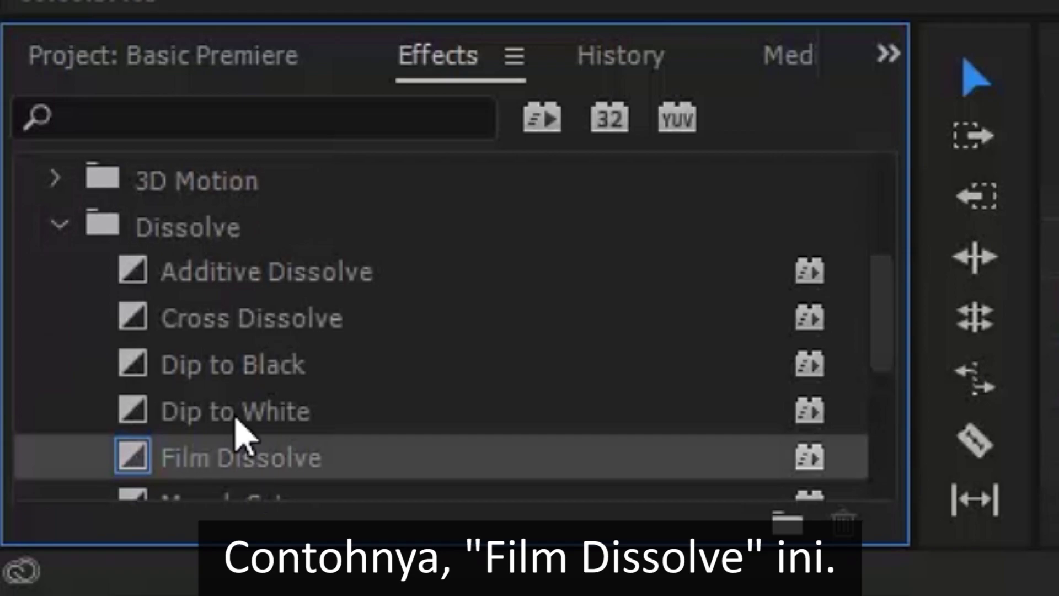
scroll(223, 326, down, 1)
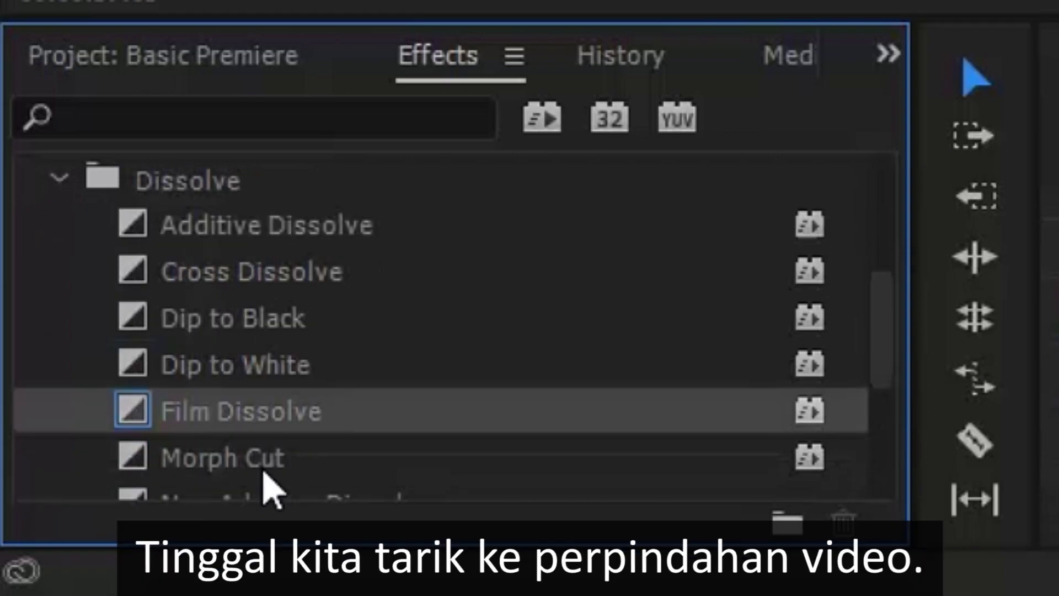
Step: Drop Film Dissolve on the V1 cut between DSCF6252 and DSCF6244, then zoom in and preview
drag(217, 421, 638, 466)
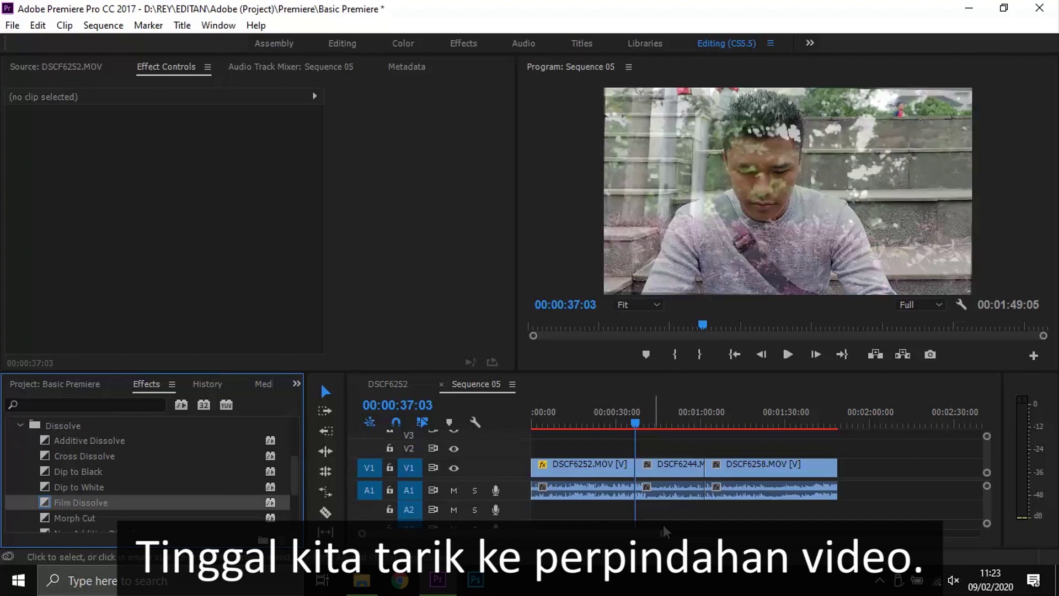
click(663, 524)
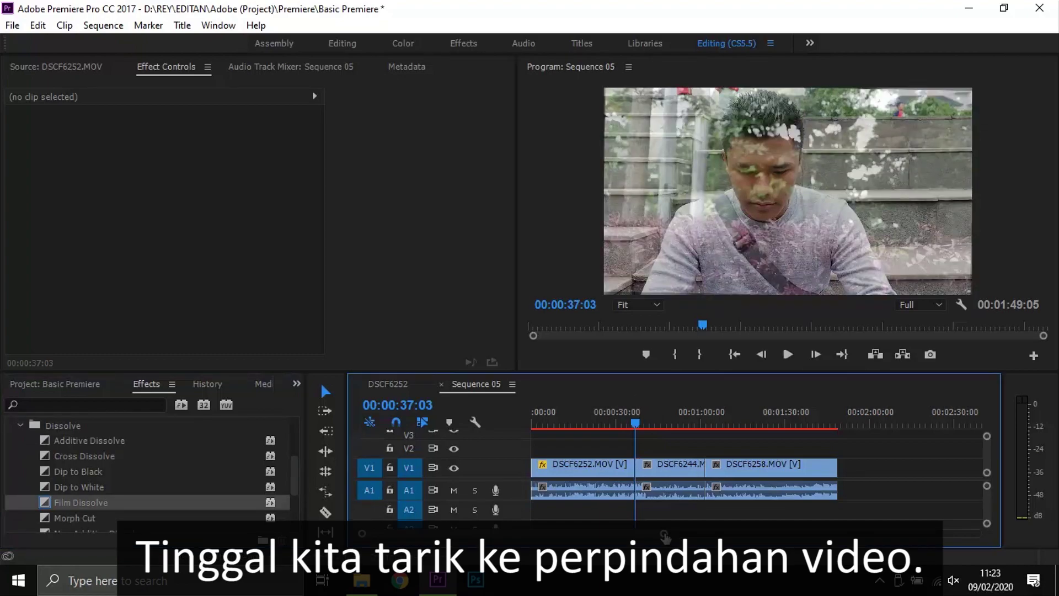
key(equal)
key(equal)
key(equal)
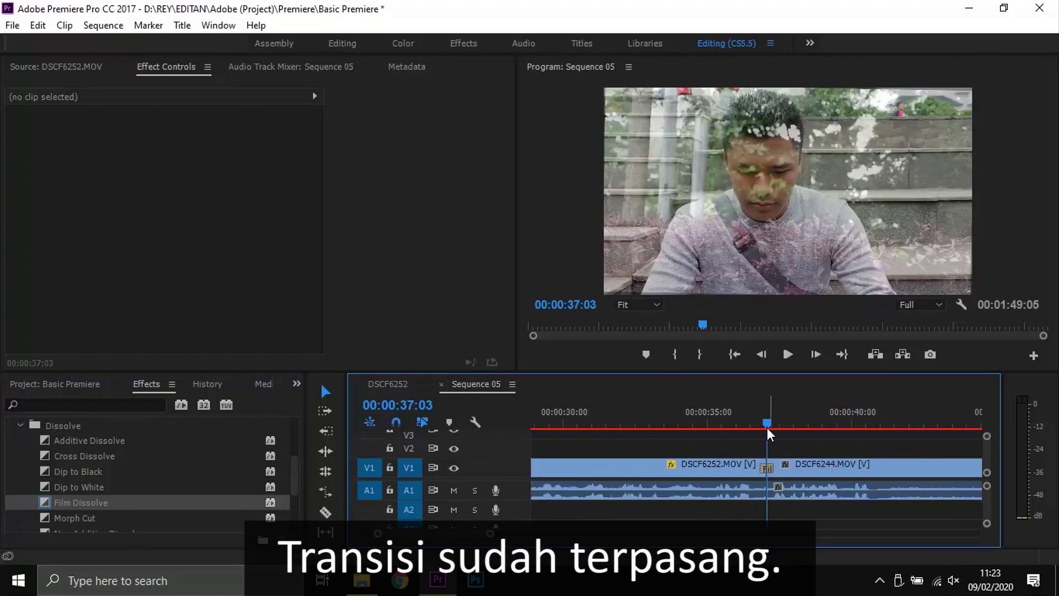
drag(763, 419, 777, 427)
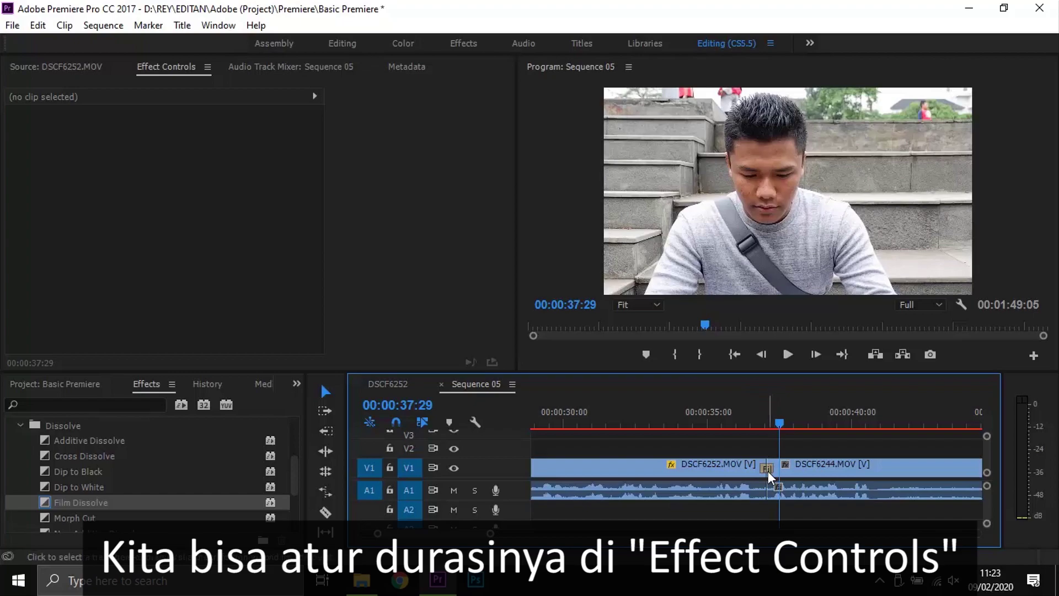
Step: Set the Film Dissolve's Duration to 00:00:02:00 in Effect Controls and preview it
click(768, 471)
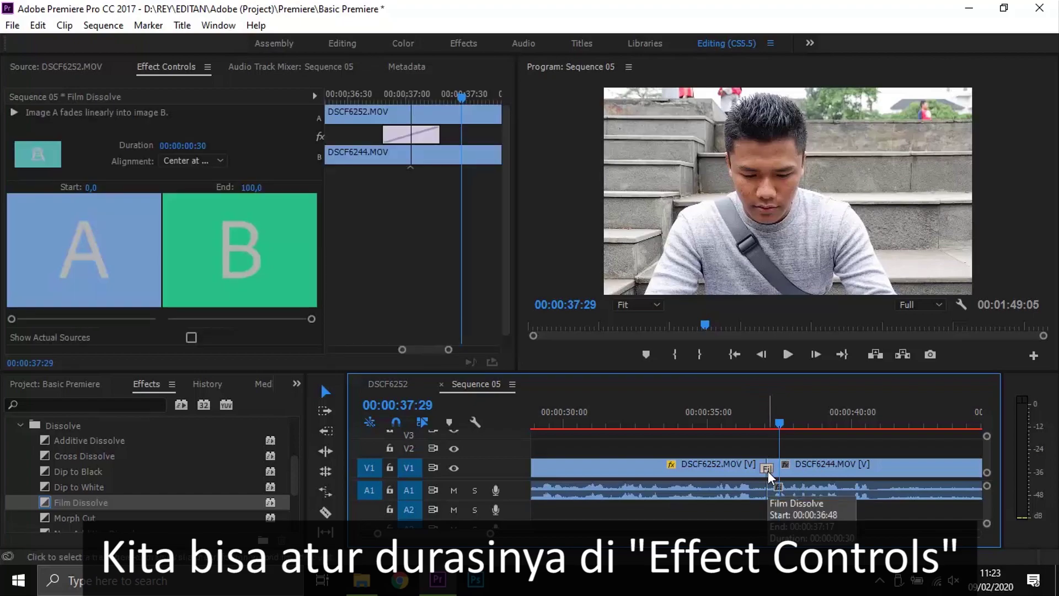
click(204, 146)
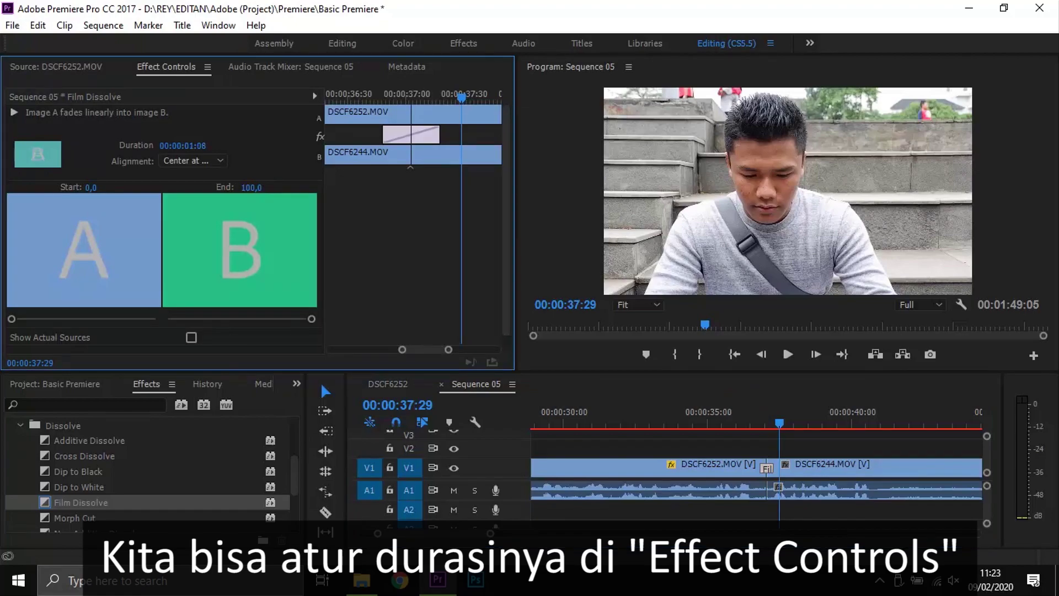
drag(204, 146, 232, 146)
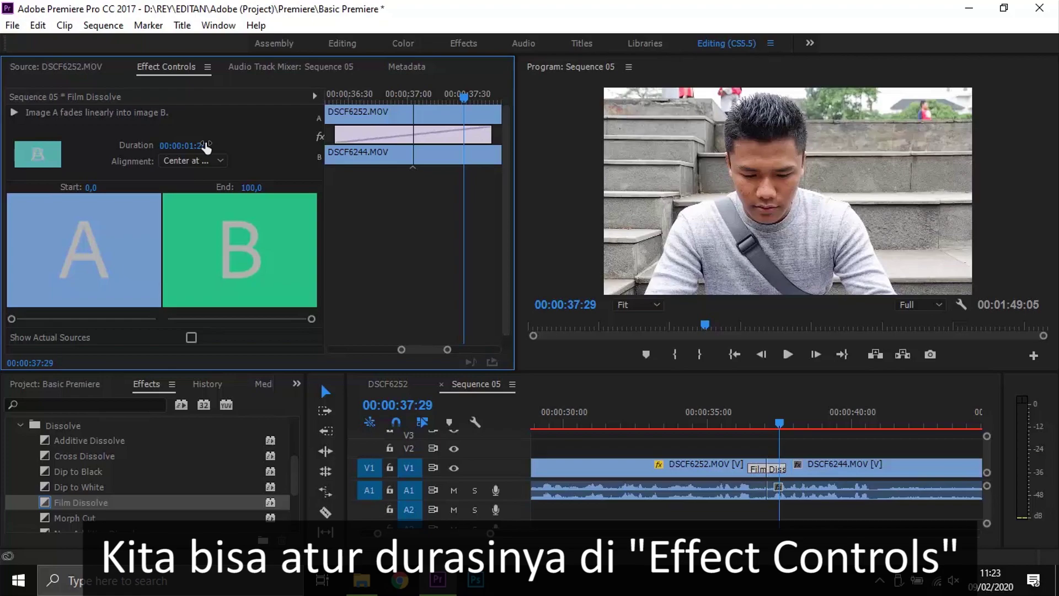
click(205, 142)
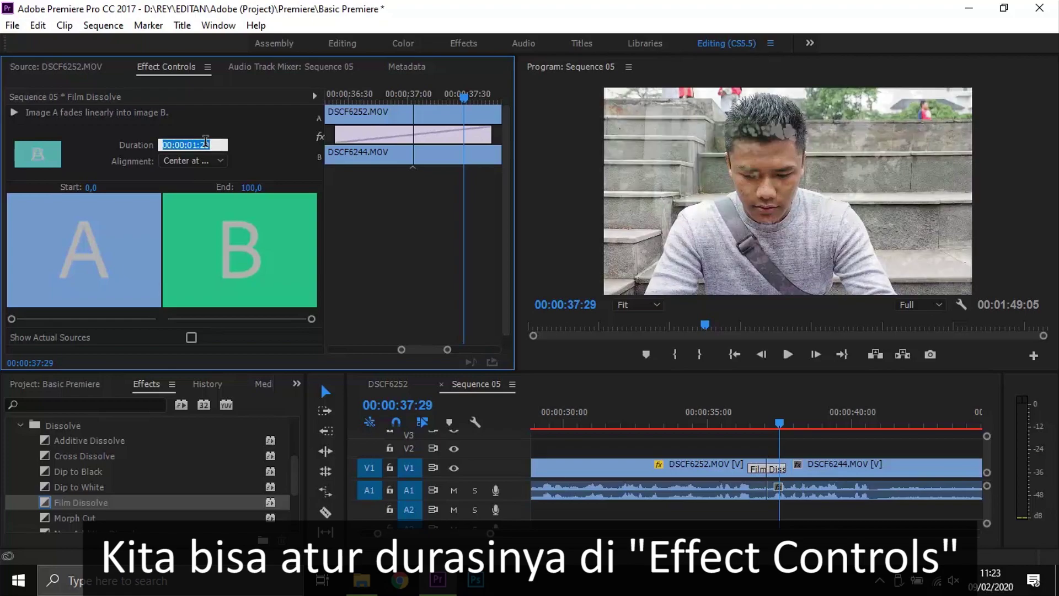
text(200)
key(Return)
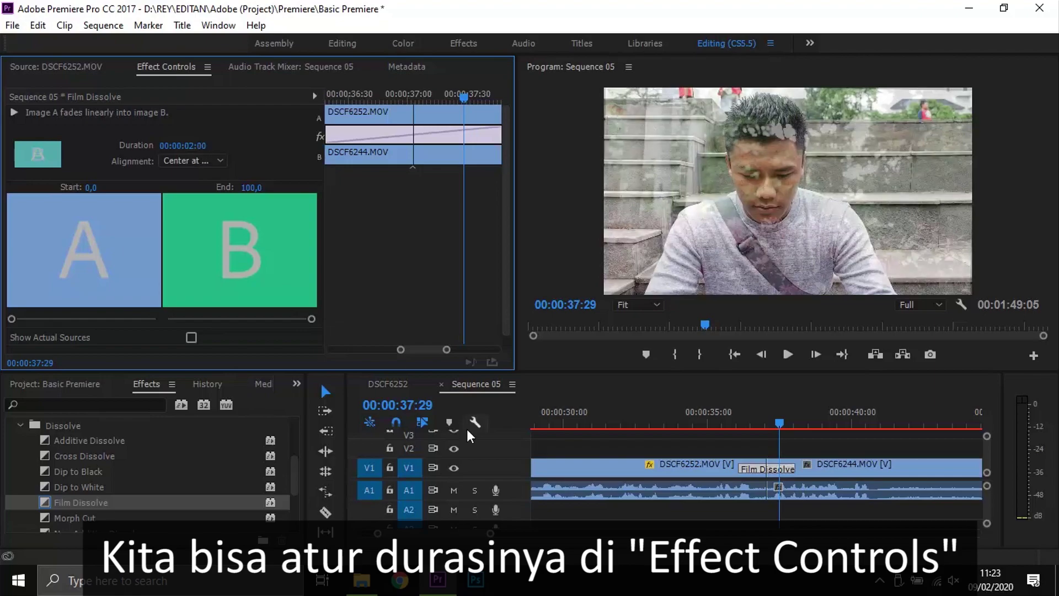
drag(738, 424, 799, 449)
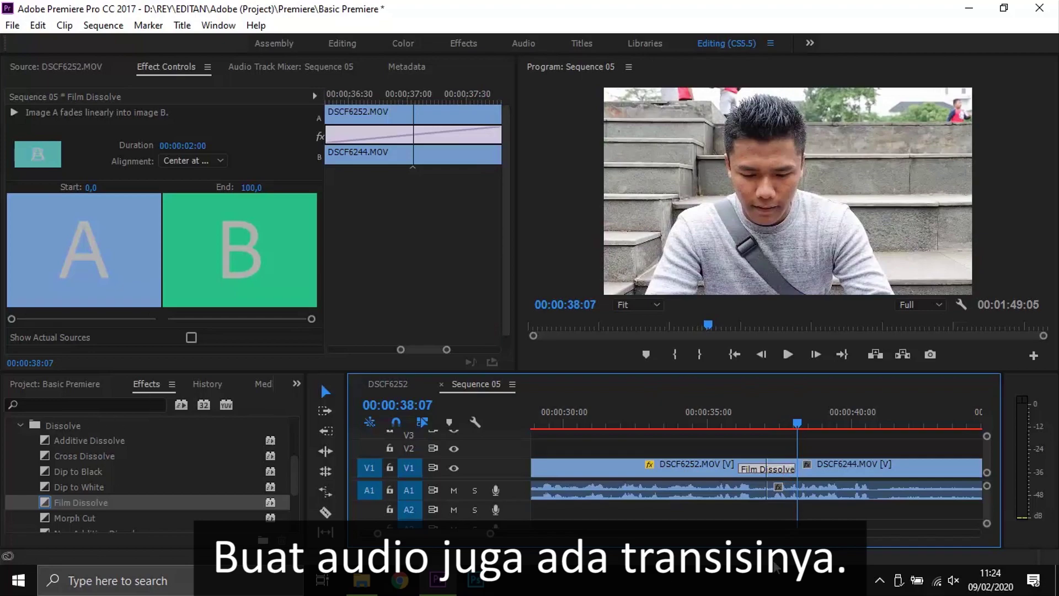
Step: Drop Audio Transitions > Crossfade > Constant Power onto the A1 edit between the first two clips
scroll(164, 487, up, 5)
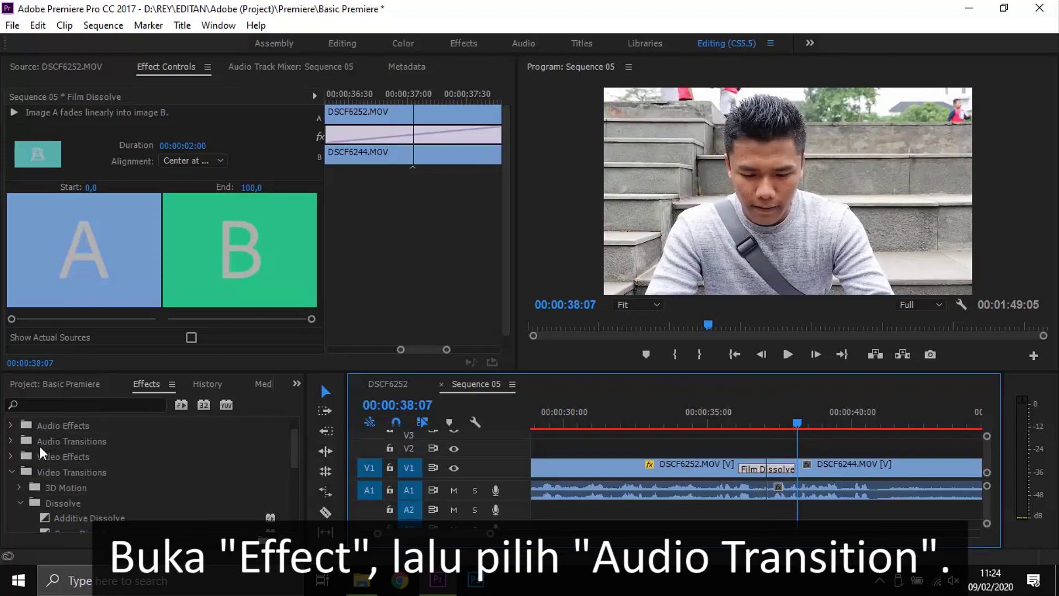
click(11, 441)
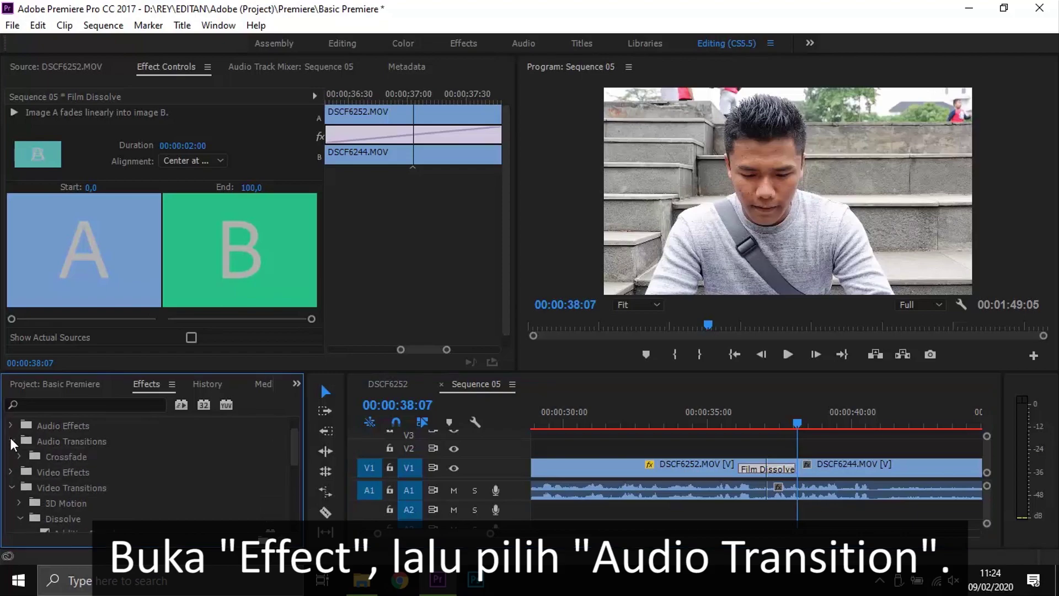
click(20, 457)
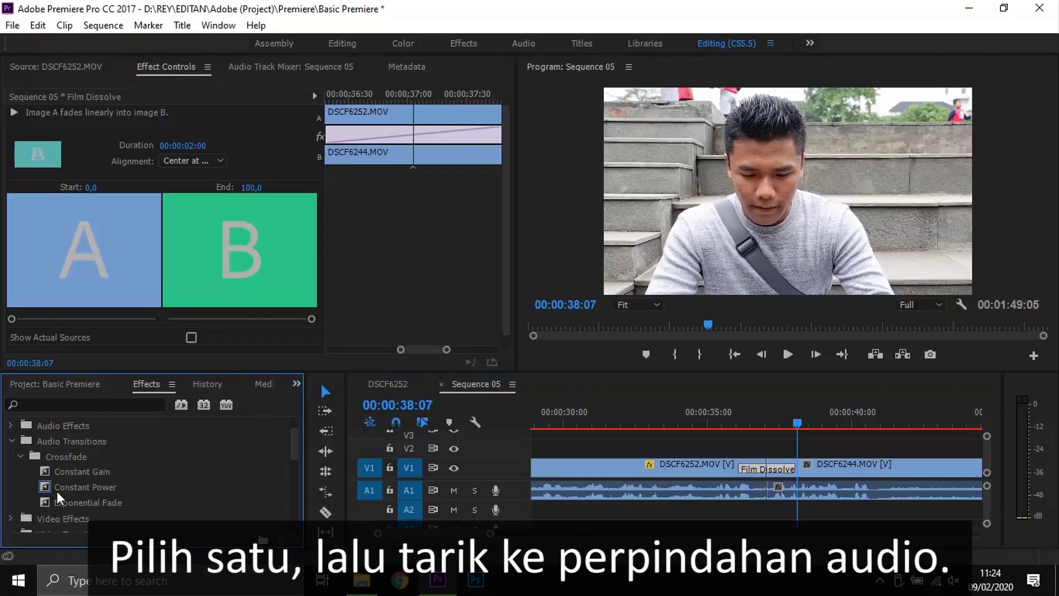
drag(58, 491, 614, 521)
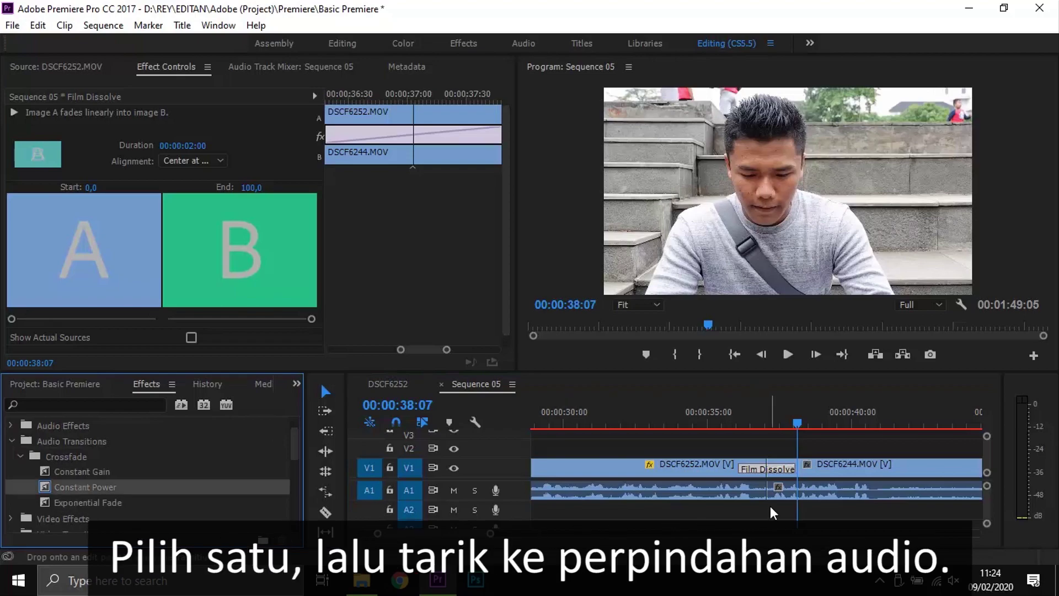
drag(613, 522, 767, 489)
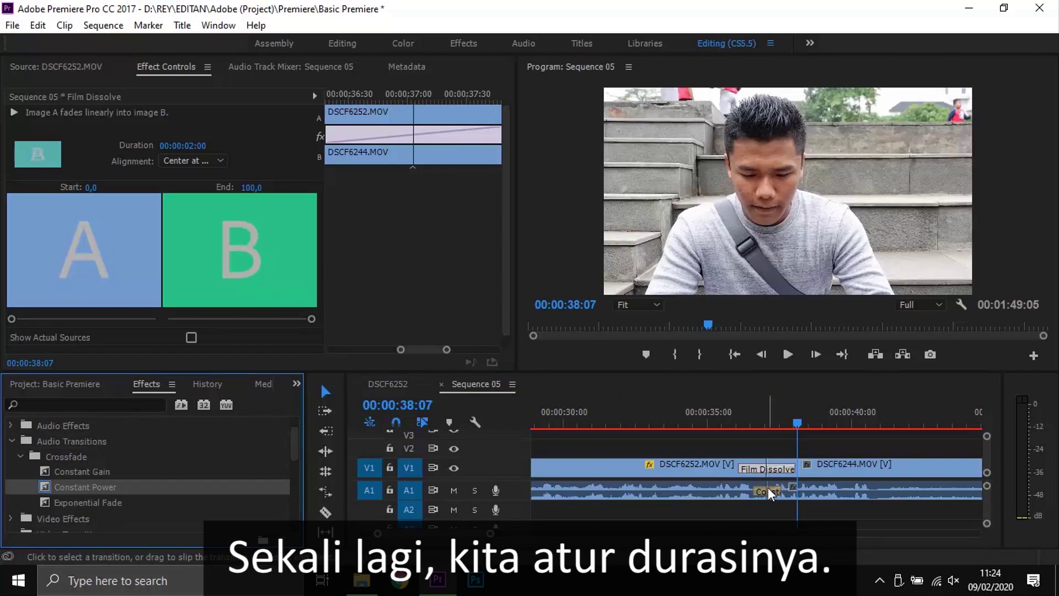
Step: Lengthen the Constant Power crossfade to 00:00:02:27, preview it, and zoom out to the whole sequence
click(768, 487)
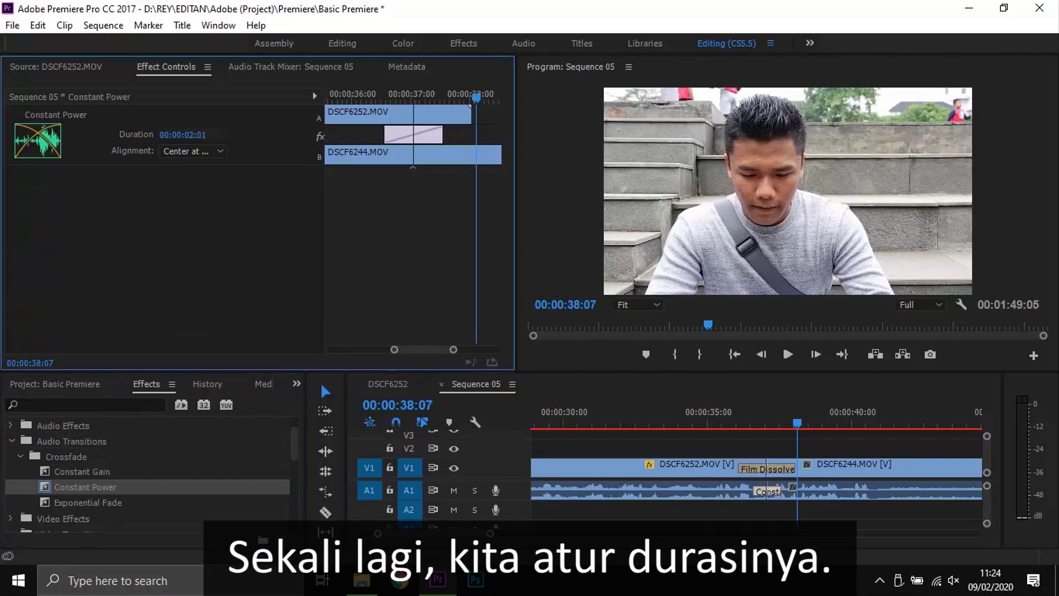
drag(183, 134, 198, 134)
click(741, 413)
drag(744, 414, 800, 439)
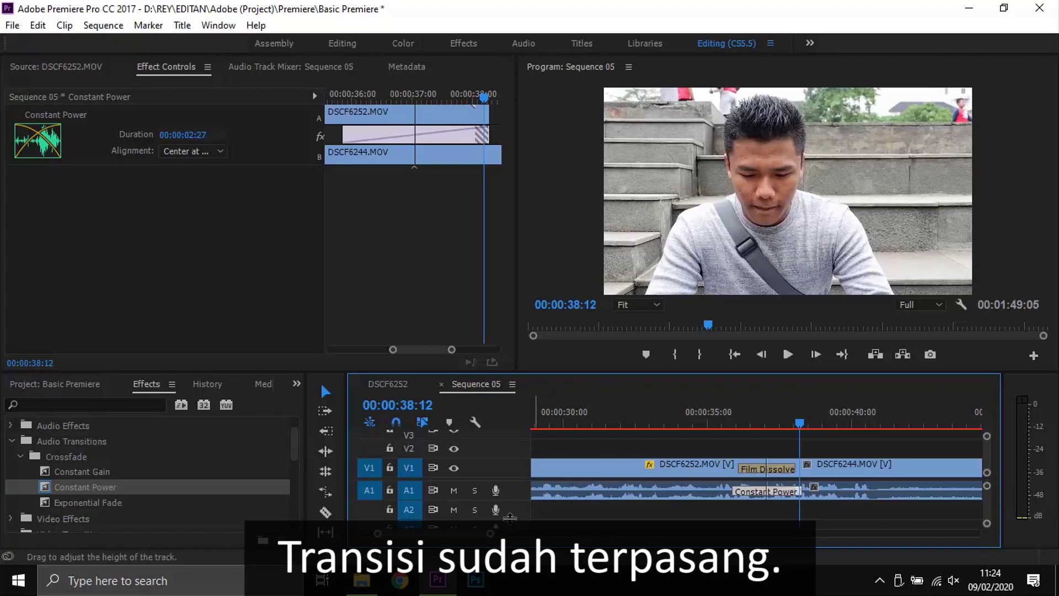
drag(490, 533, 635, 533)
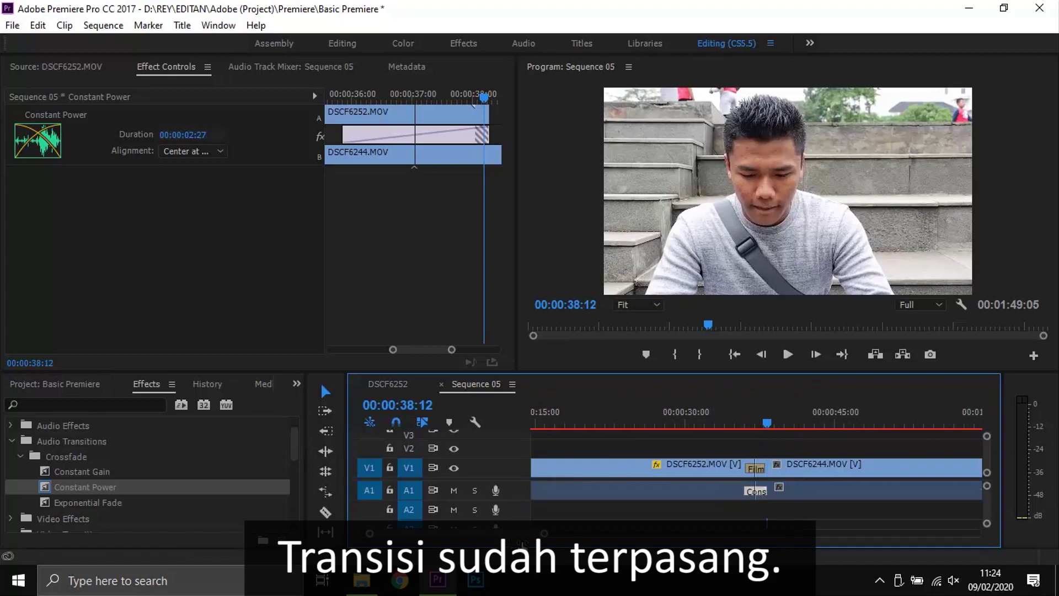
Step: Move the playhead near 00:00:51 and create a Default Still title named Title 02
click(714, 416)
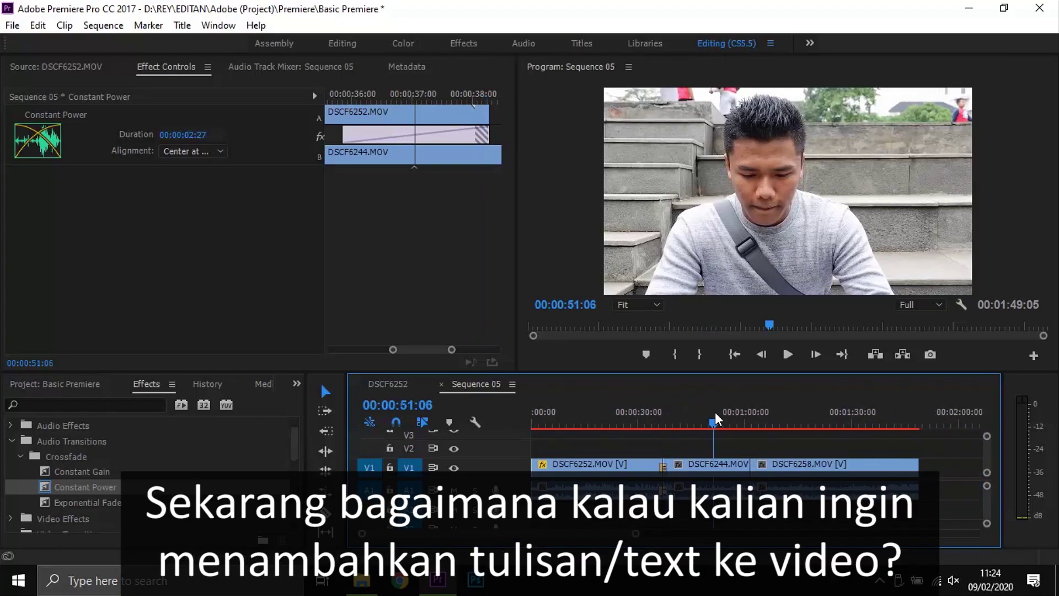
mouse_move(730, 413)
mouse_down()
mouse_move(746, 421)
mouse_move(712, 417)
mouse_up()
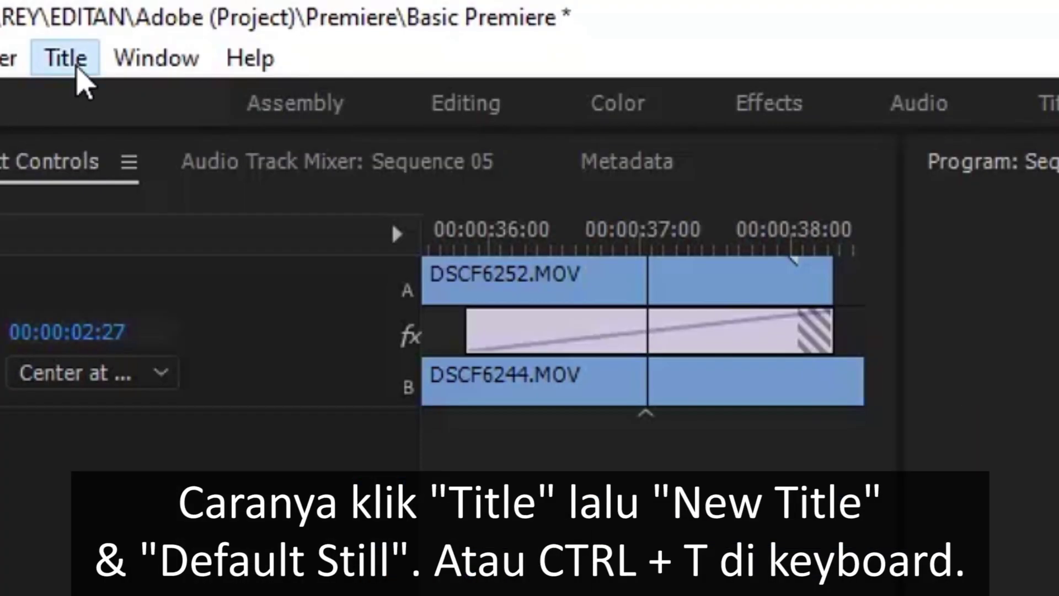
click(185, 28)
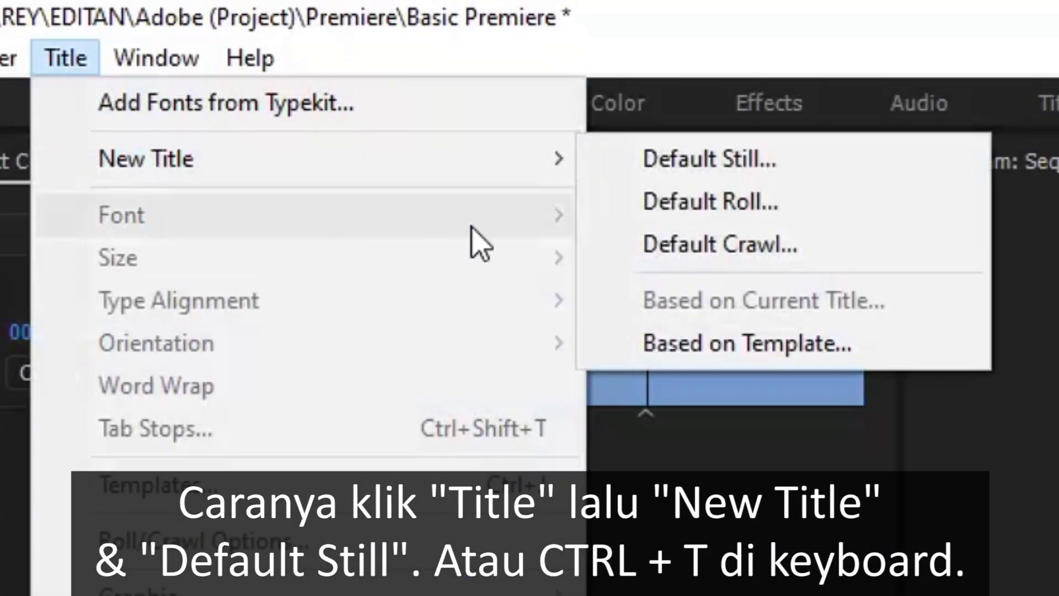
mouse_move(579, 166)
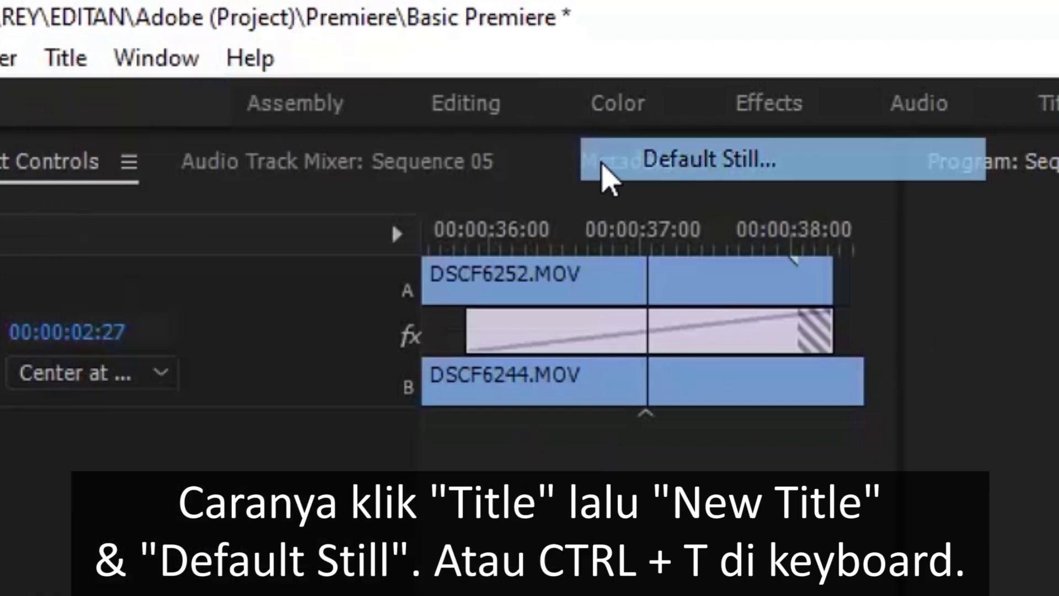
click(602, 164)
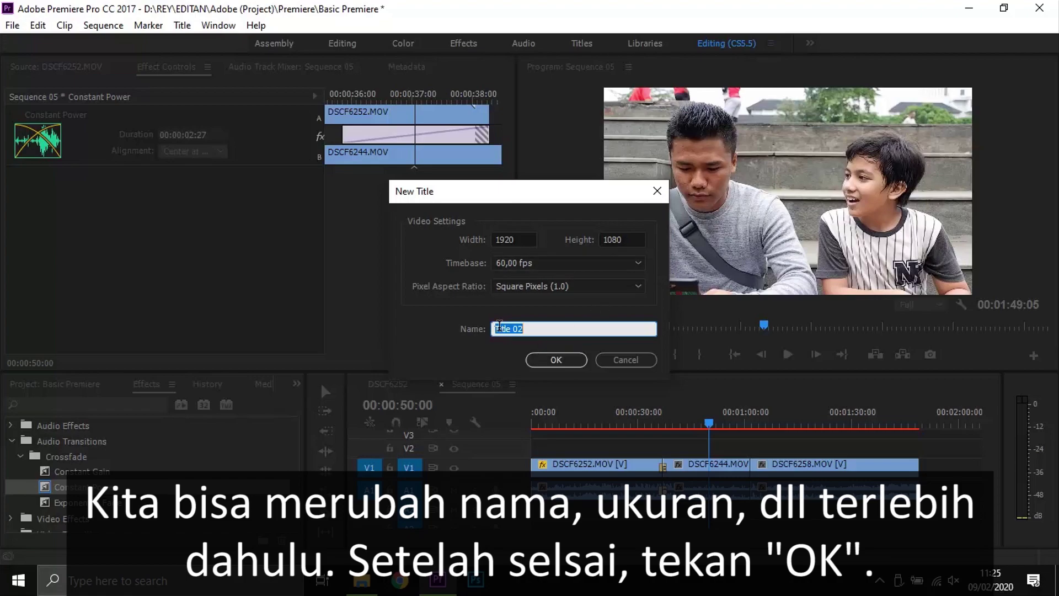
click(557, 362)
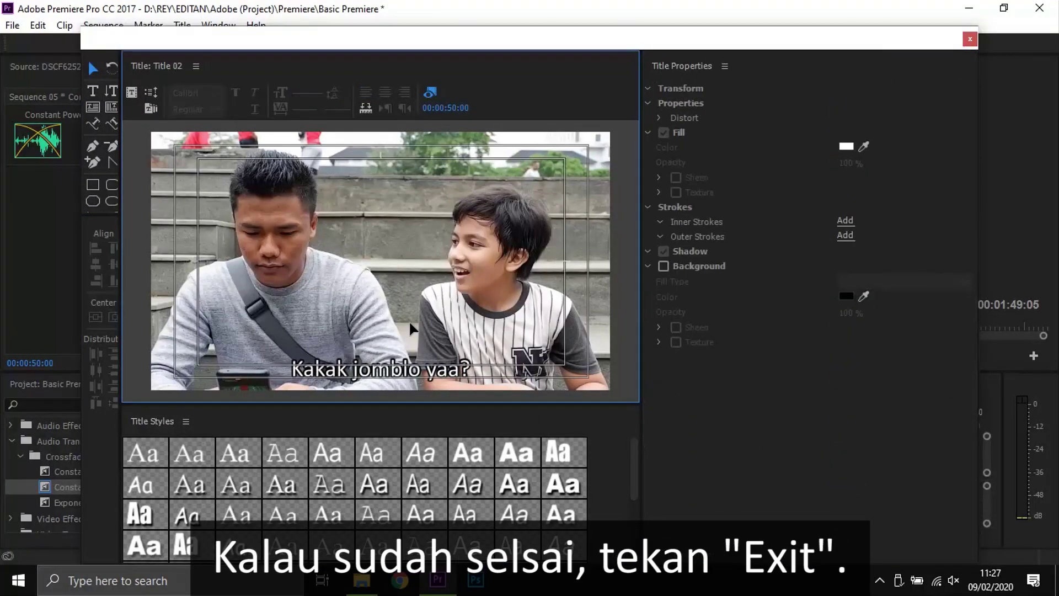
Step: Close the Titler, place Title 02 on V2 near 50 seconds, and preview the caption
click(970, 39)
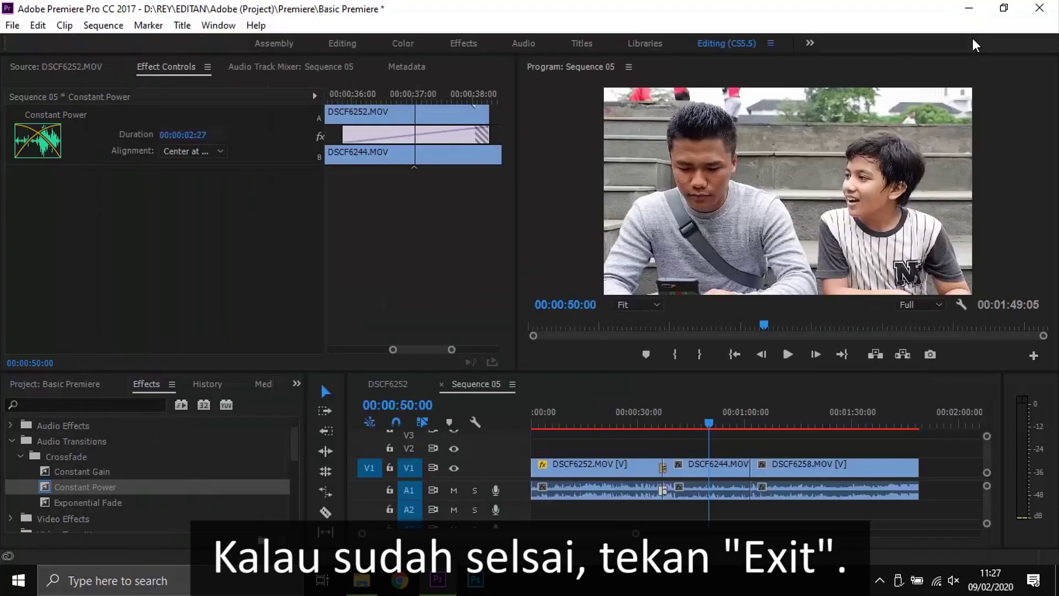
click(88, 383)
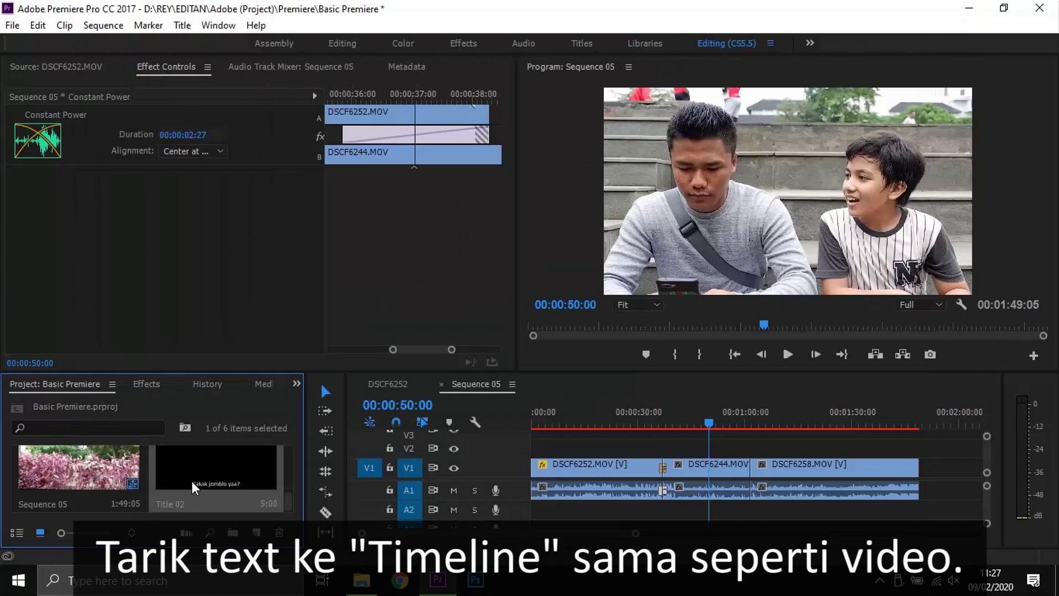
mouse_move(191, 481)
mouse_down()
mouse_move(710, 465)
mouse_move(712, 448)
mouse_up()
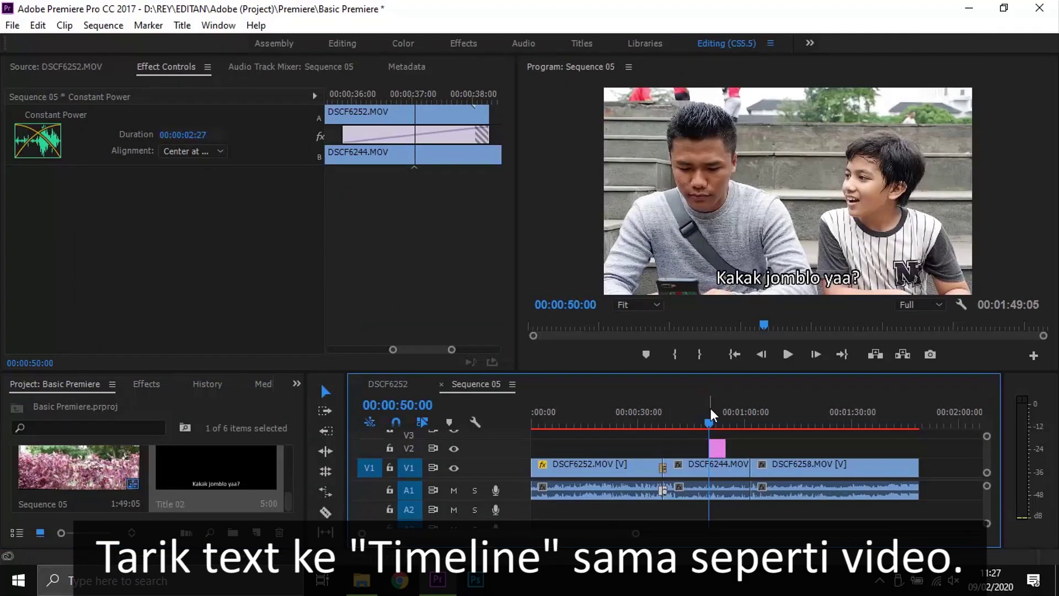
click(714, 419)
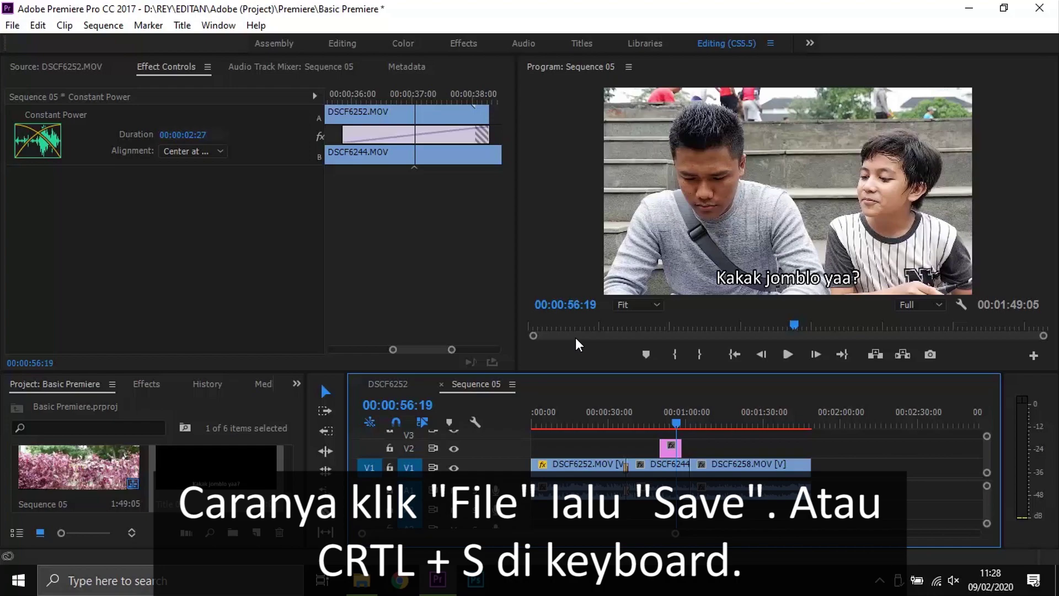
Step: Save the project and open File > Export > Media for Sequence 05
click(17, 26)
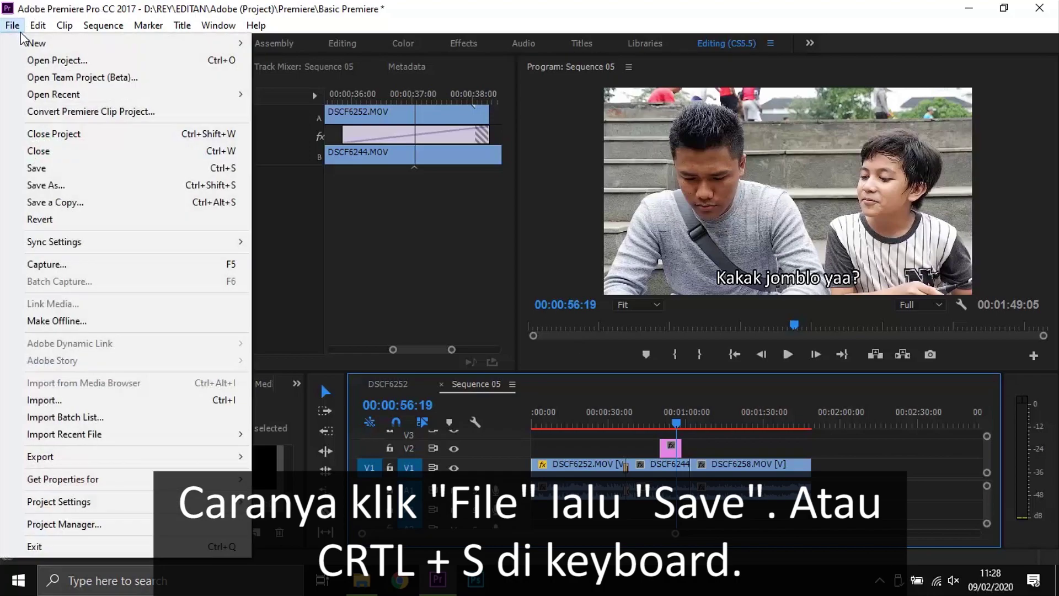
click(92, 169)
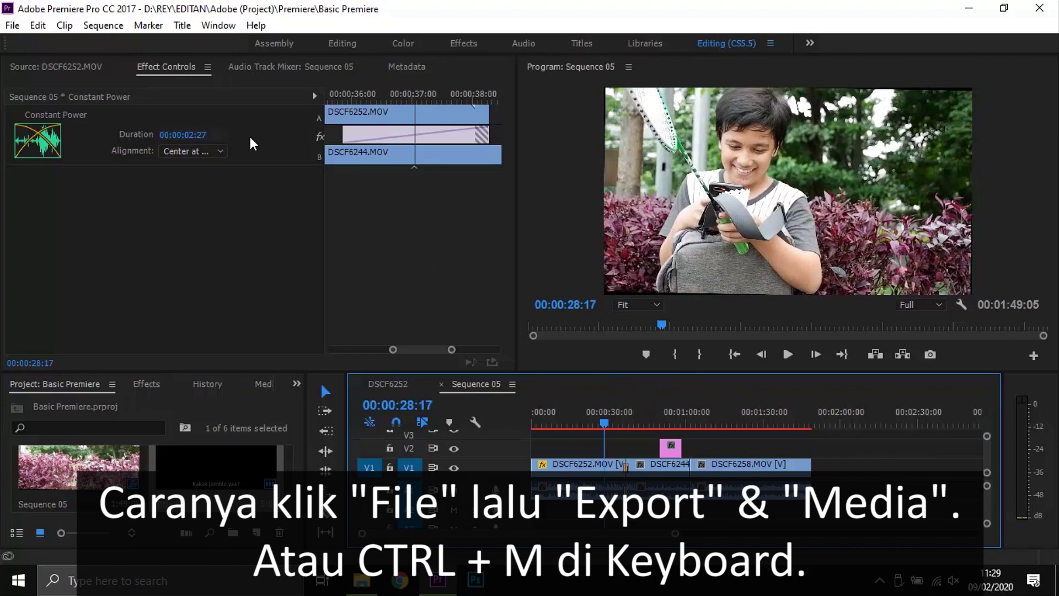
click(16, 26)
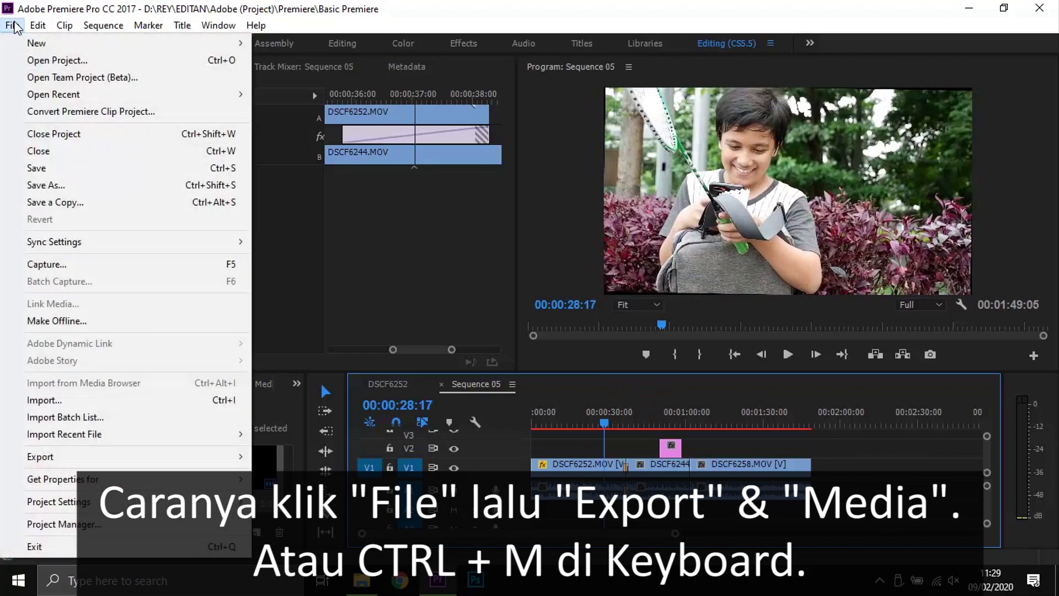
mouse_move(229, 459)
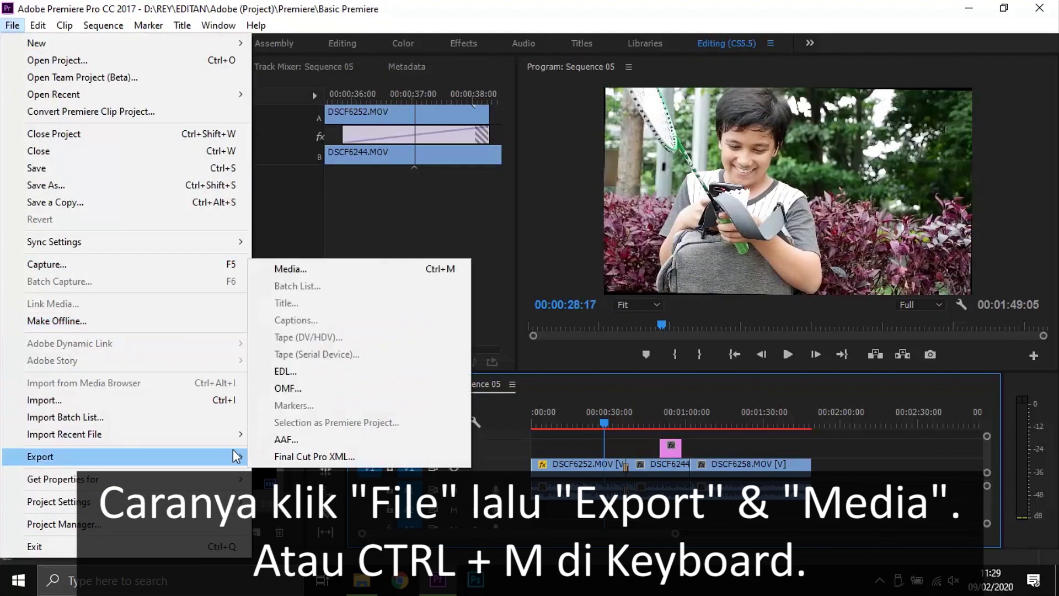
click(294, 268)
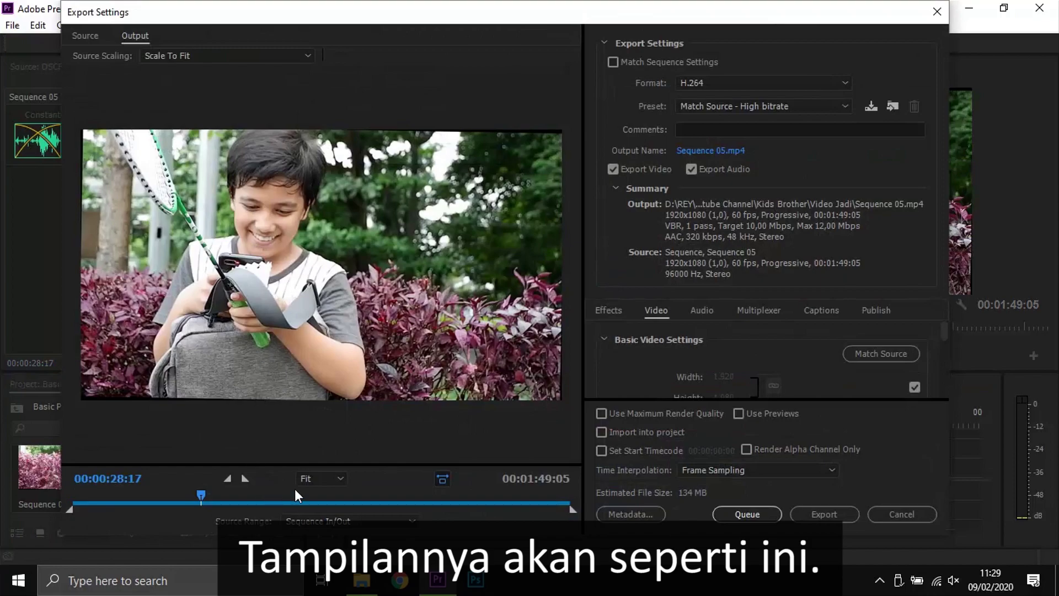
Step: Scrub the export preview, keep the H.264 format, and open the Output Name save location
mouse_move(200, 495)
mouse_down()
mouse_move(104, 513)
mouse_move(204, 468)
mouse_move(406, 436)
mouse_move(573, 439)
mouse_up()
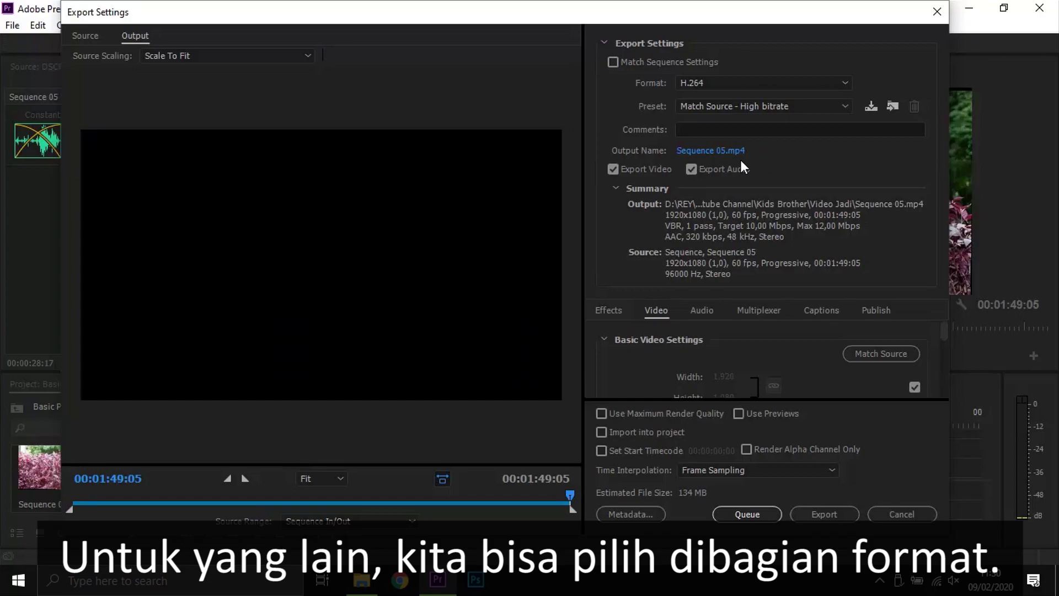
click(719, 84)
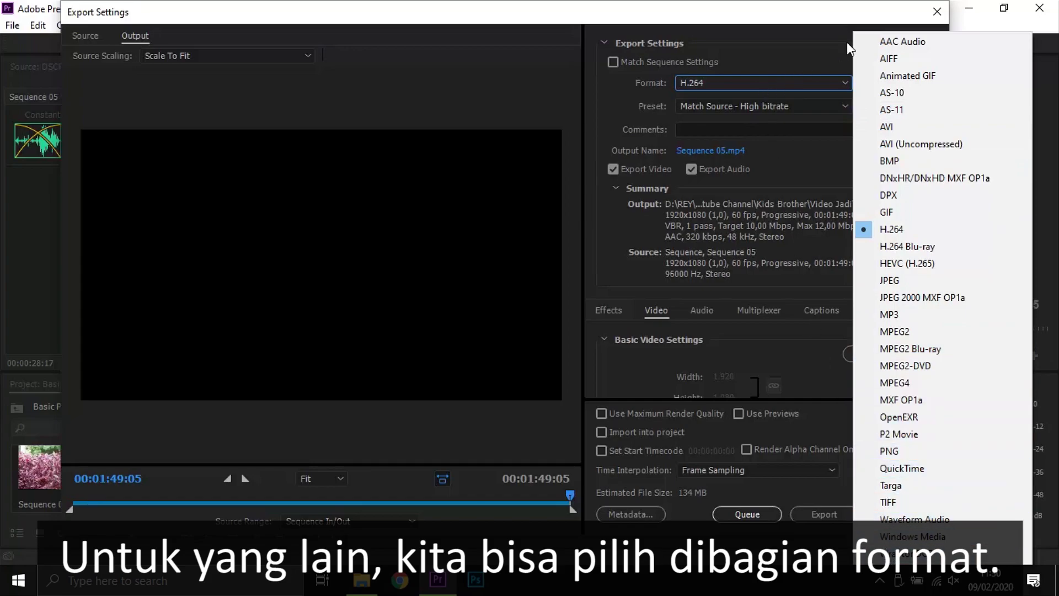
click(825, 58)
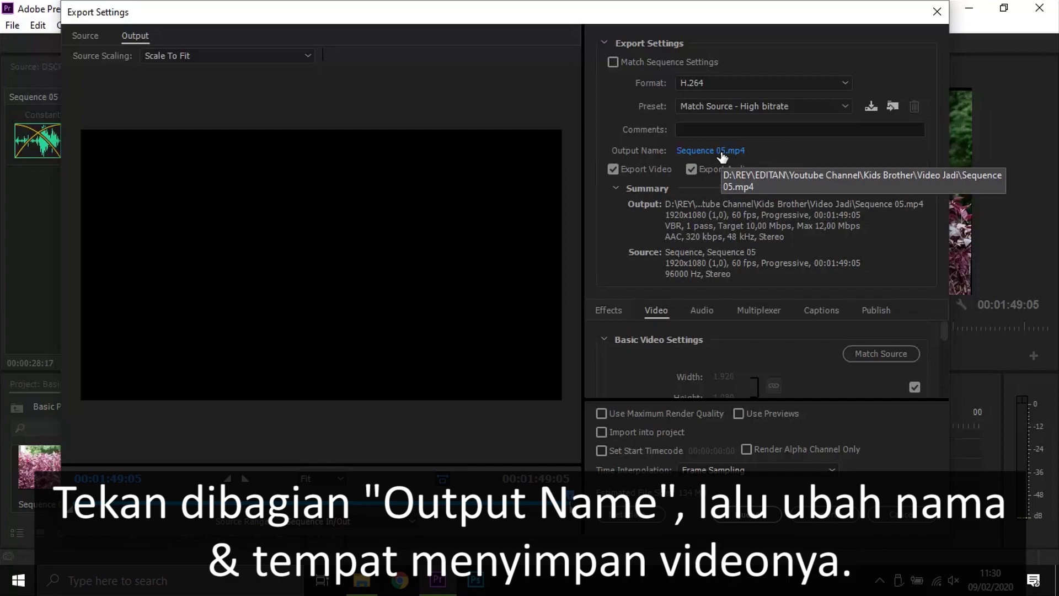
click(722, 154)
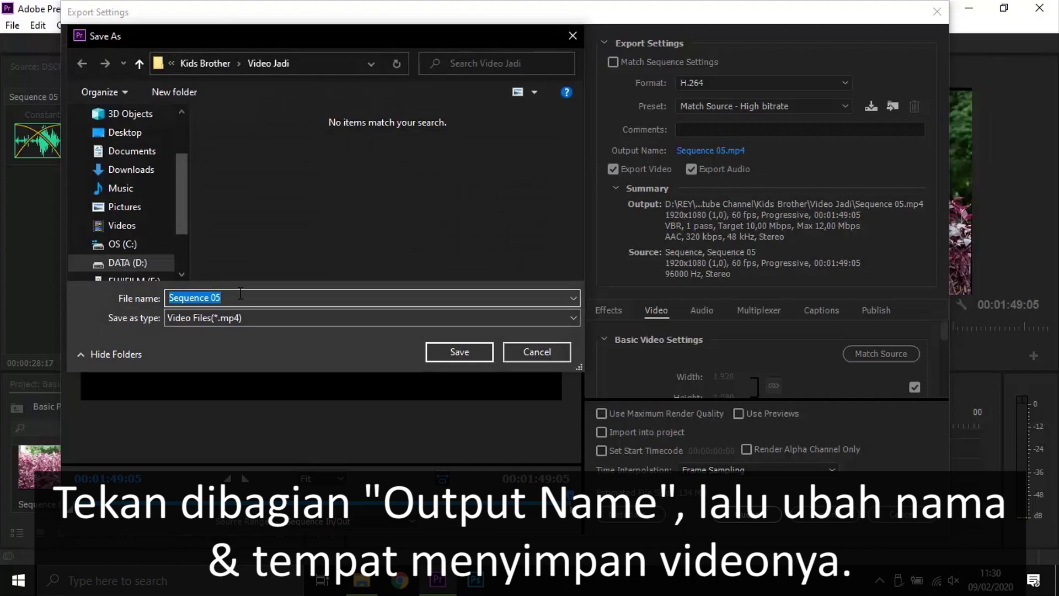
Step: Name the output Test.mp4 and export Sequence 05 to the Video Jadi folder
text(Test)
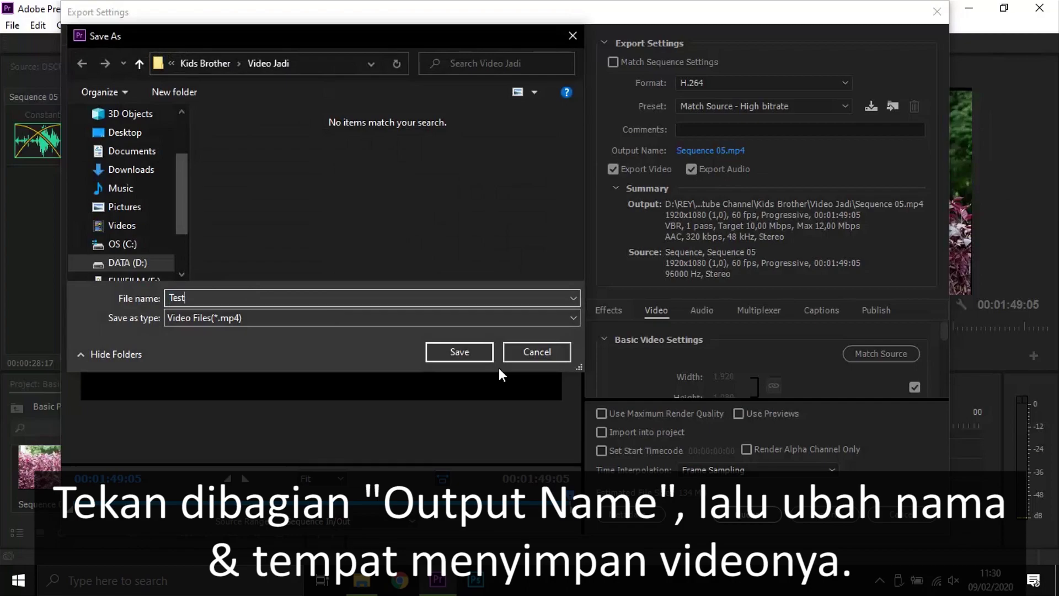
click(478, 352)
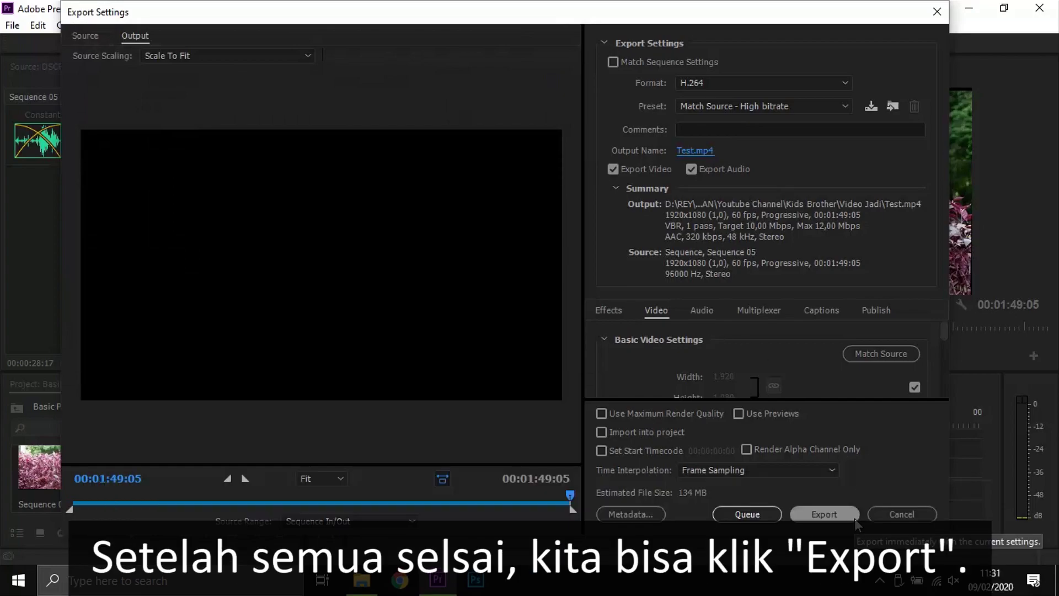
click(855, 518)
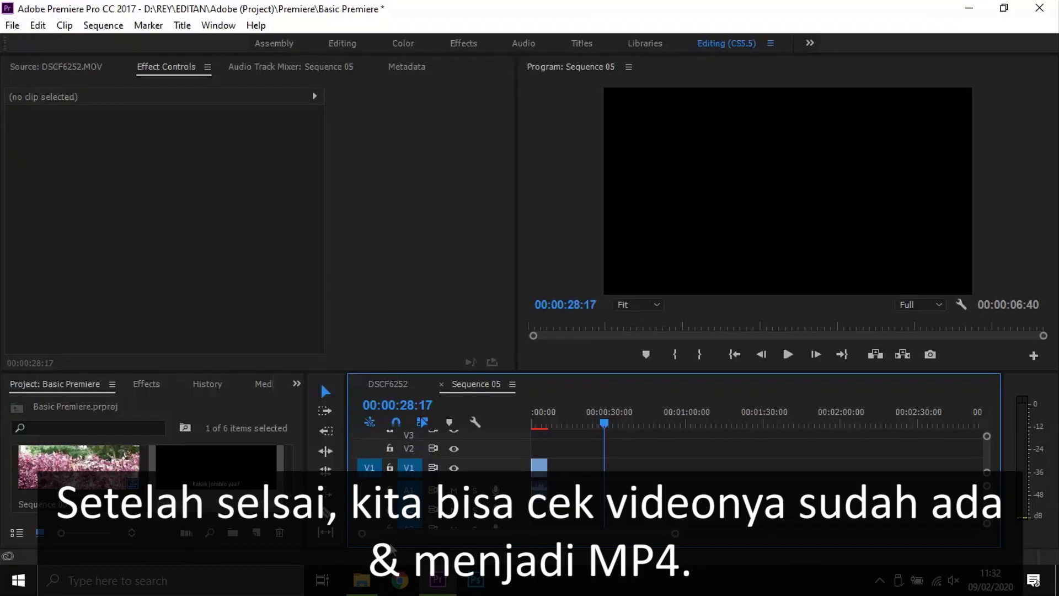
Step: Open the Test video's Properties in Video Jadi to confirm it is a 10,4 MB MP4
click(363, 580)
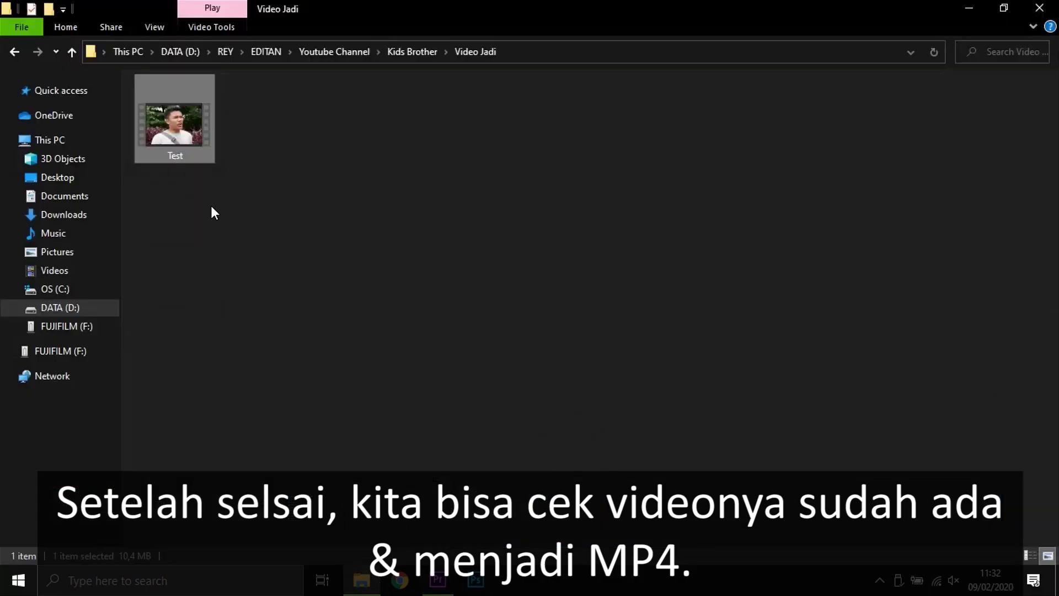
right_click(182, 160)
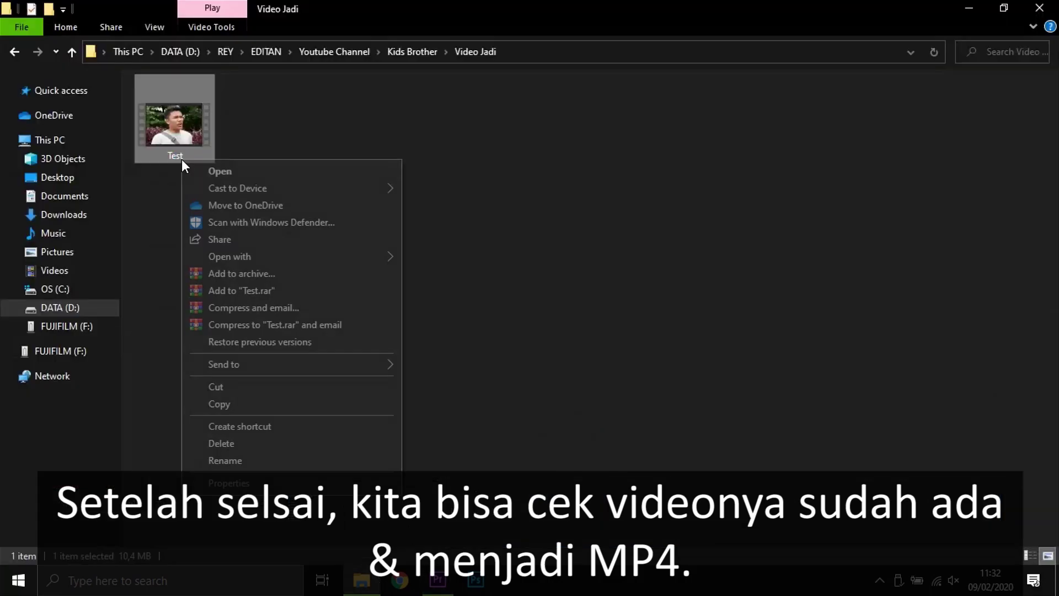
click(324, 489)
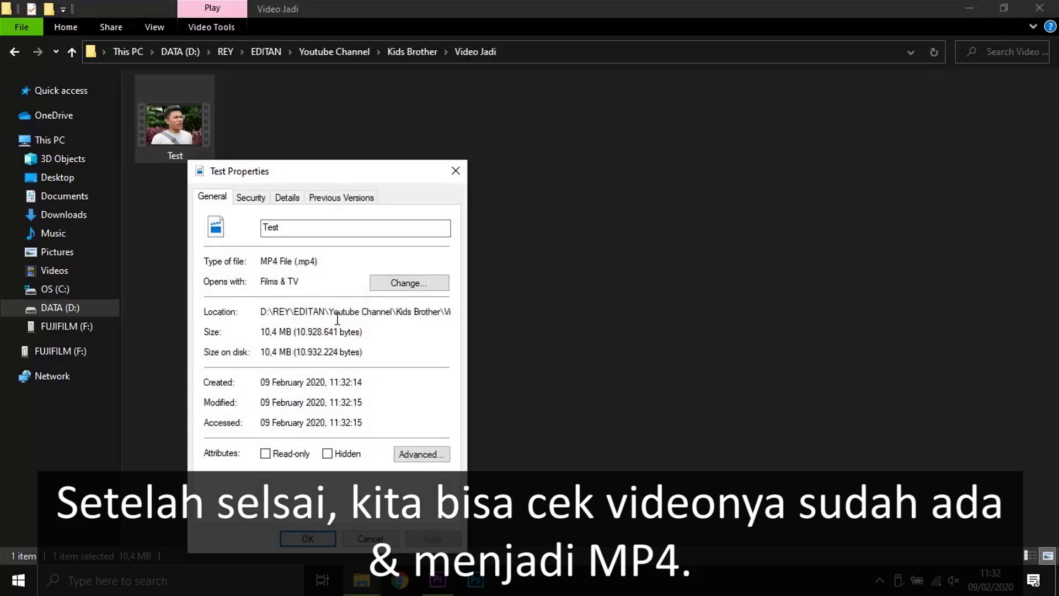